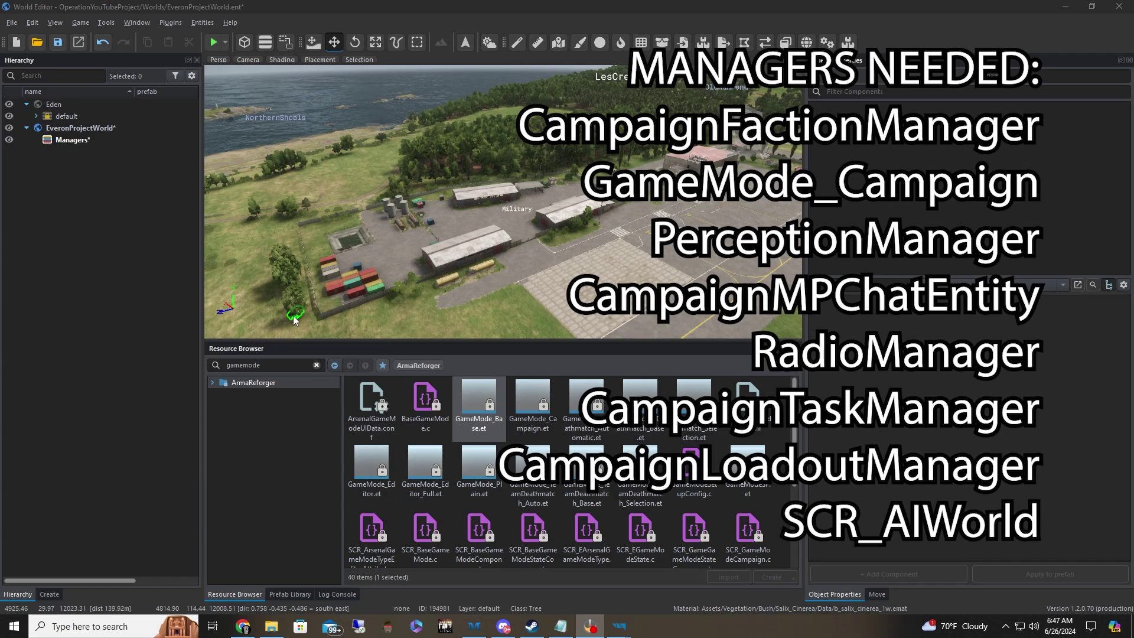
Clear the 'gamemode' text from the Resource Browser search box
double_click(288, 365)
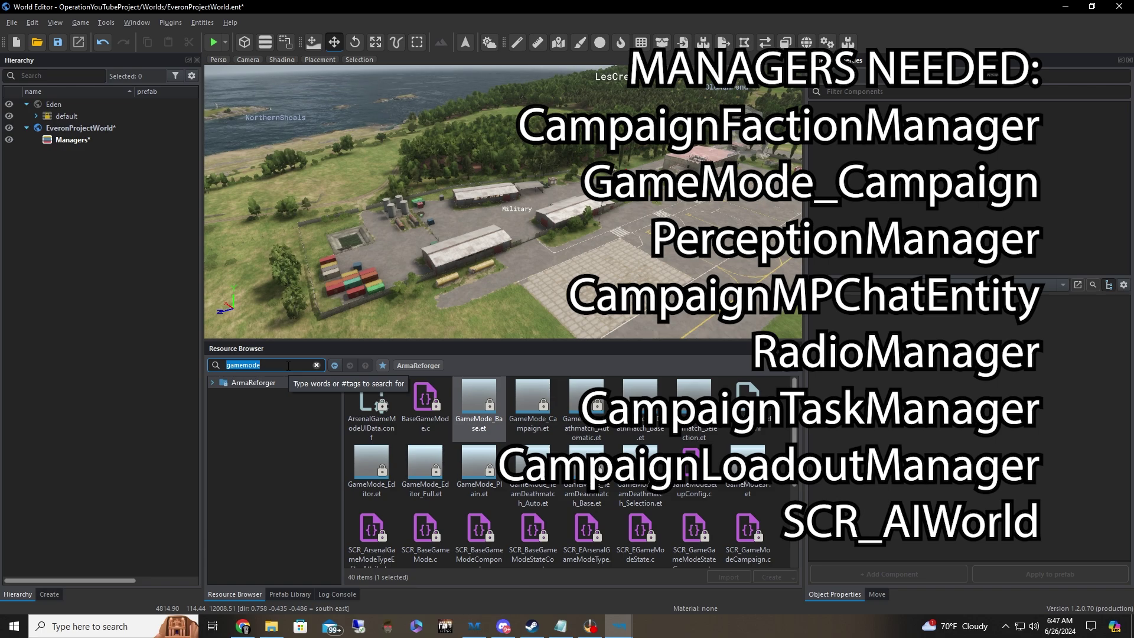
key("BackSpace")
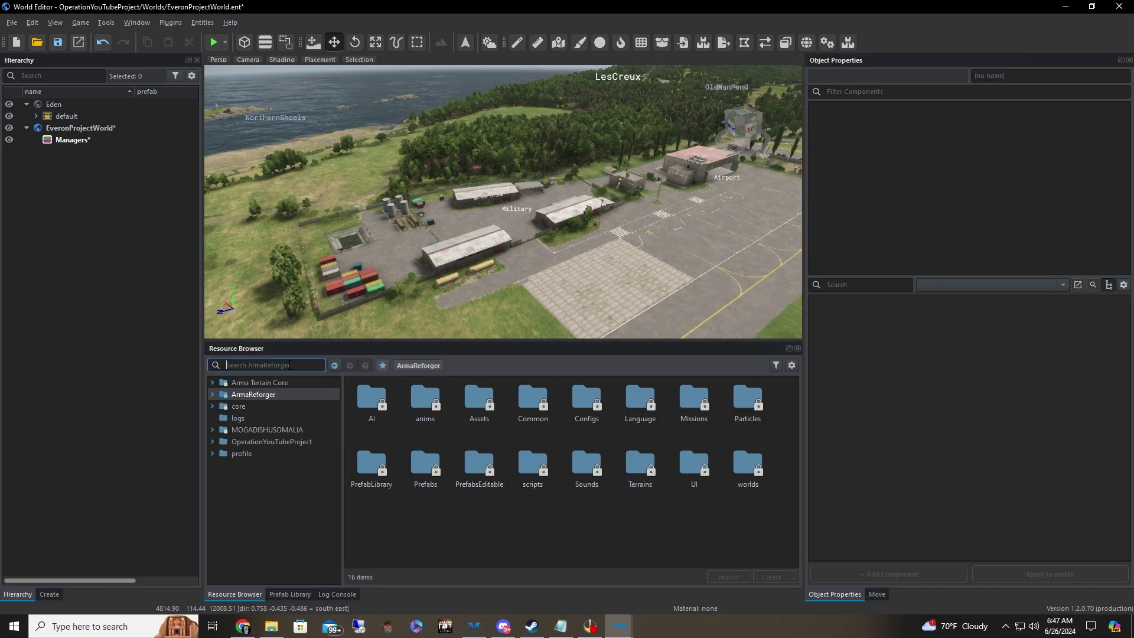
Search 'factionman' and place CampaignFactionManager.et in the world near the containers
type("factionman")
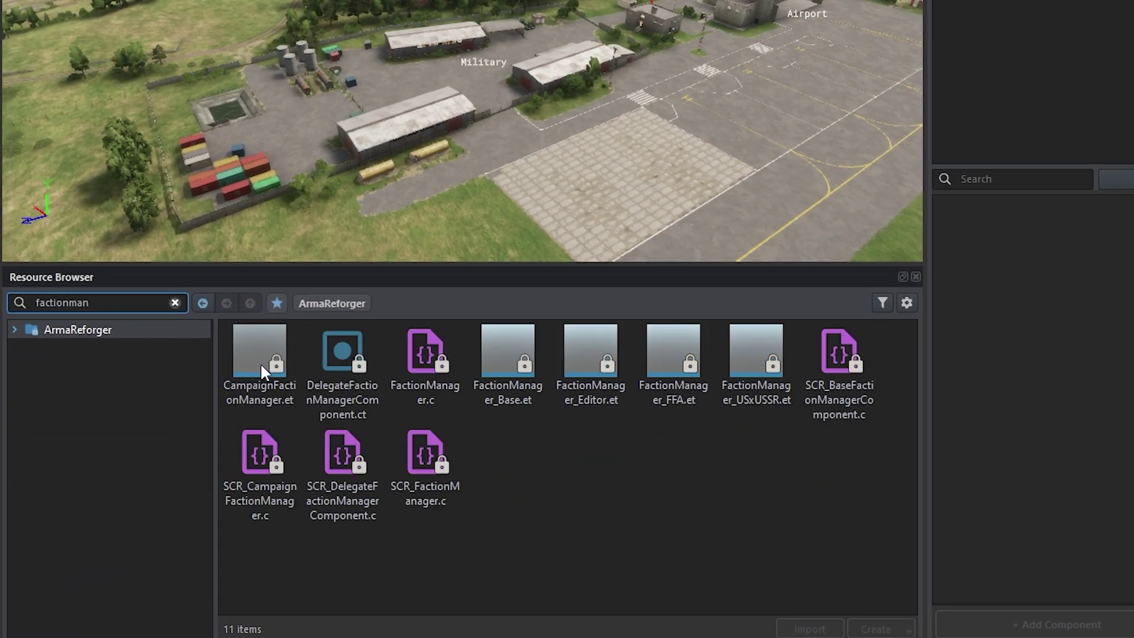
left_click(281, 371)
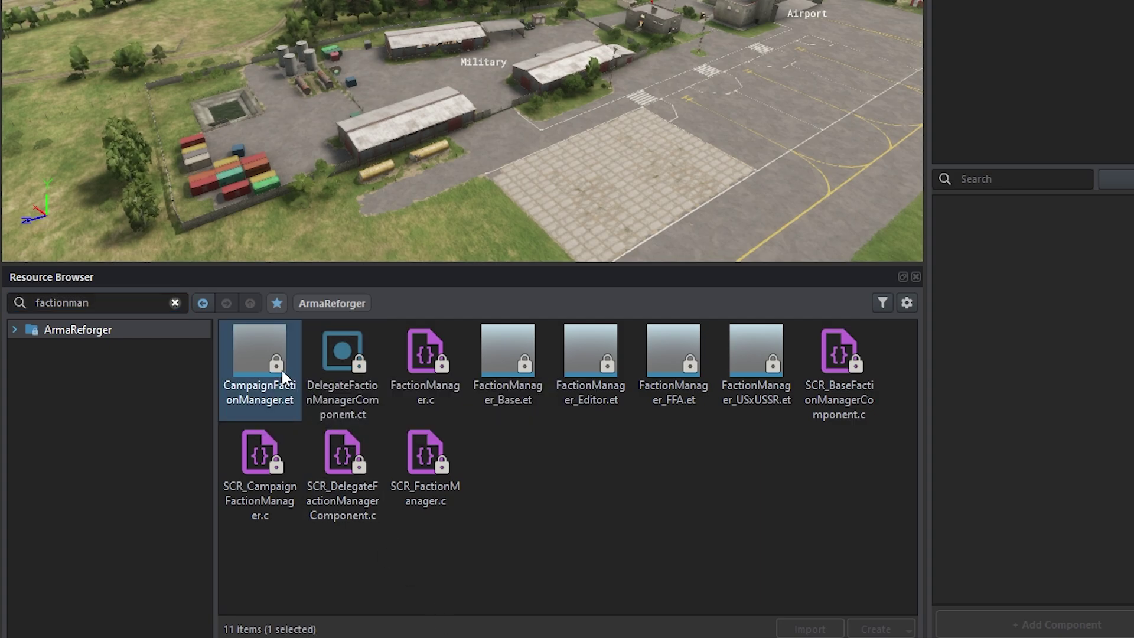
left_click_drag(274, 359, 299, 145)
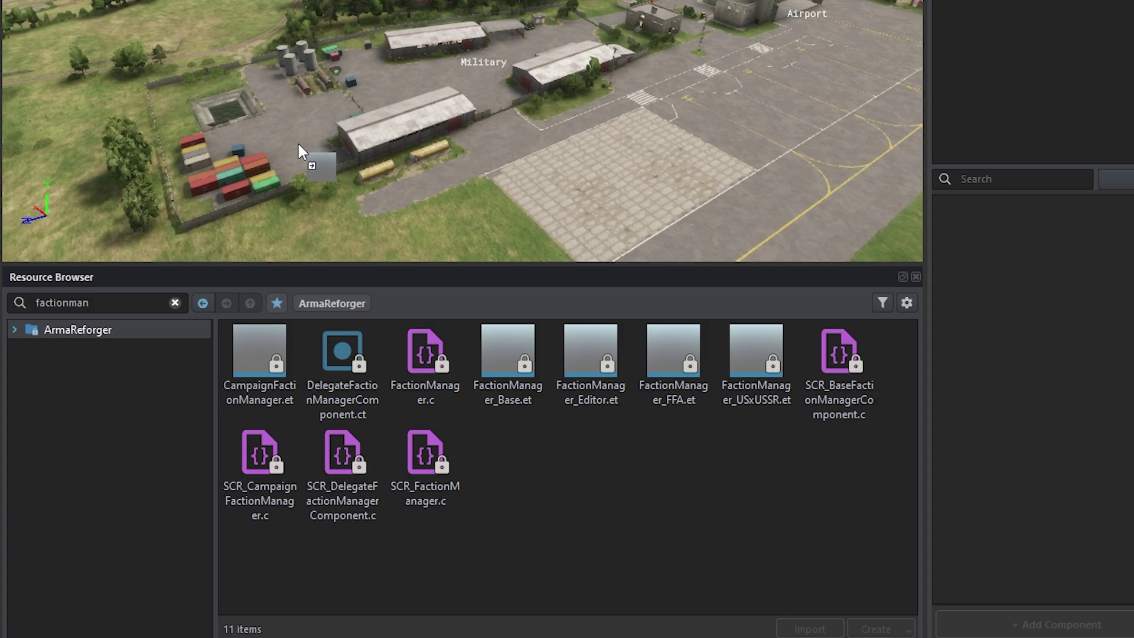
left_click_drag(296, 141, 299, 143)
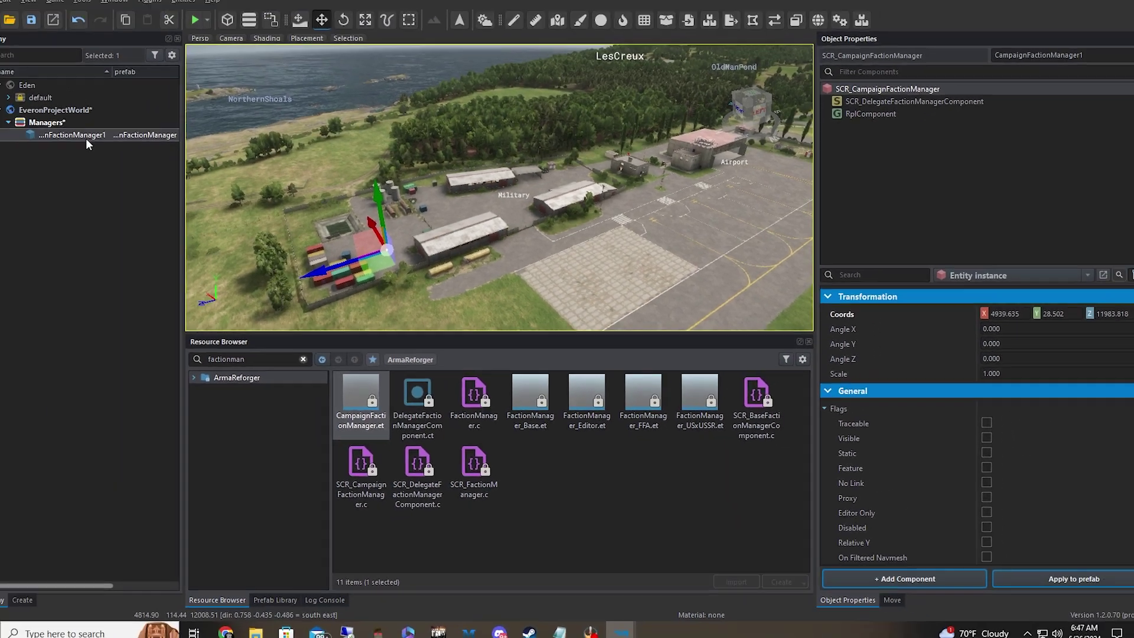
scroll(933, 463, "down", 6)
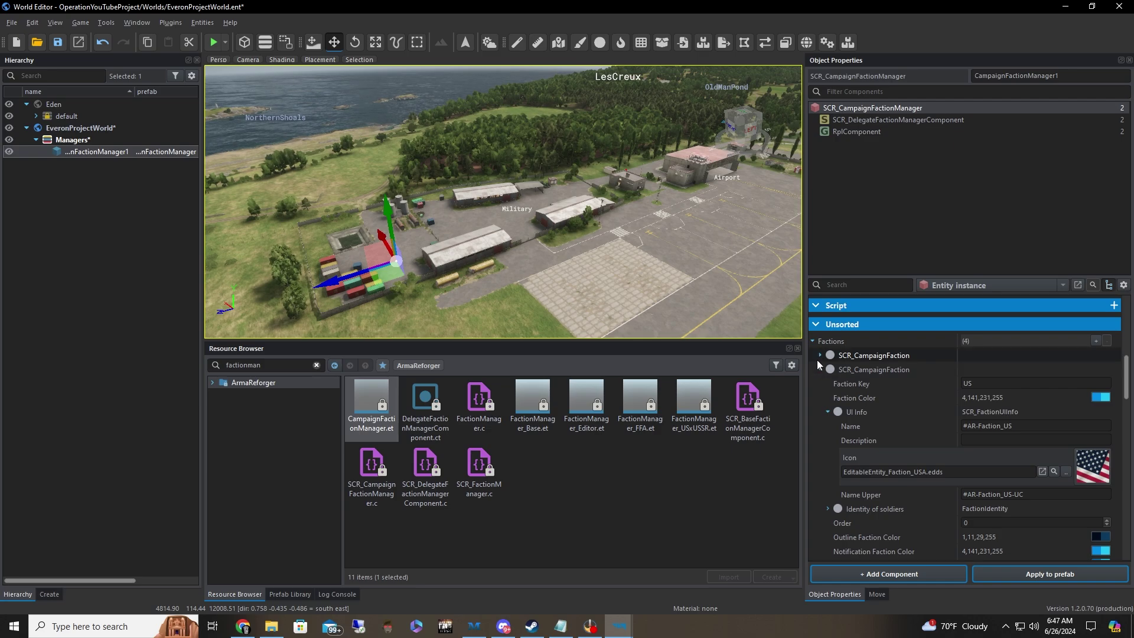
left_click(820, 369)
left_click(820, 497)
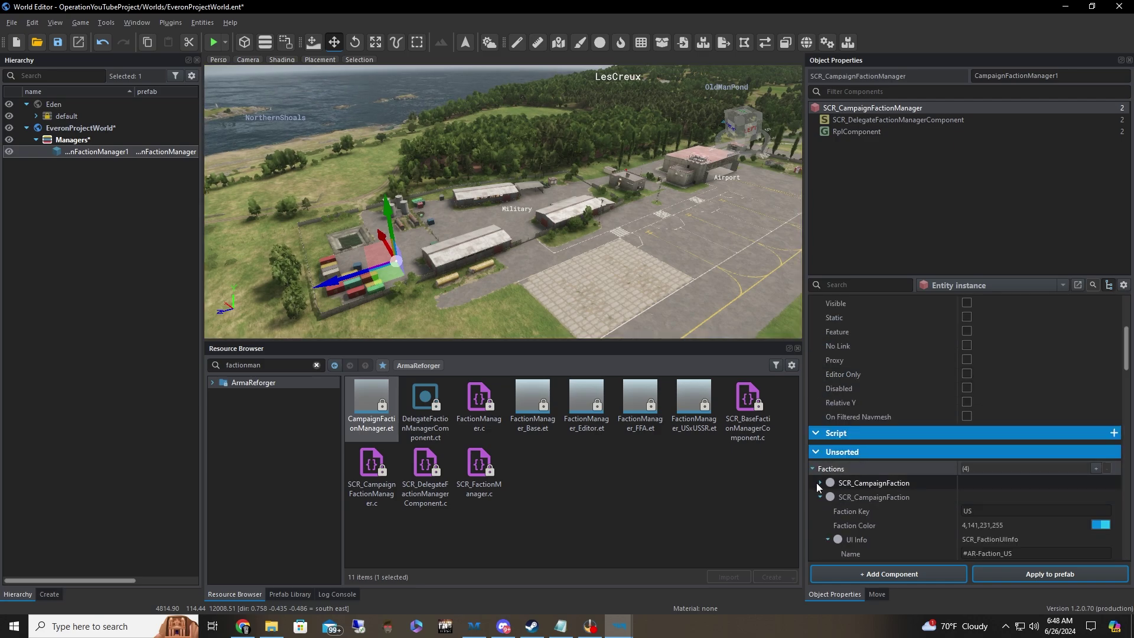
left_click(818, 483)
scroll(830, 471, "down", 3)
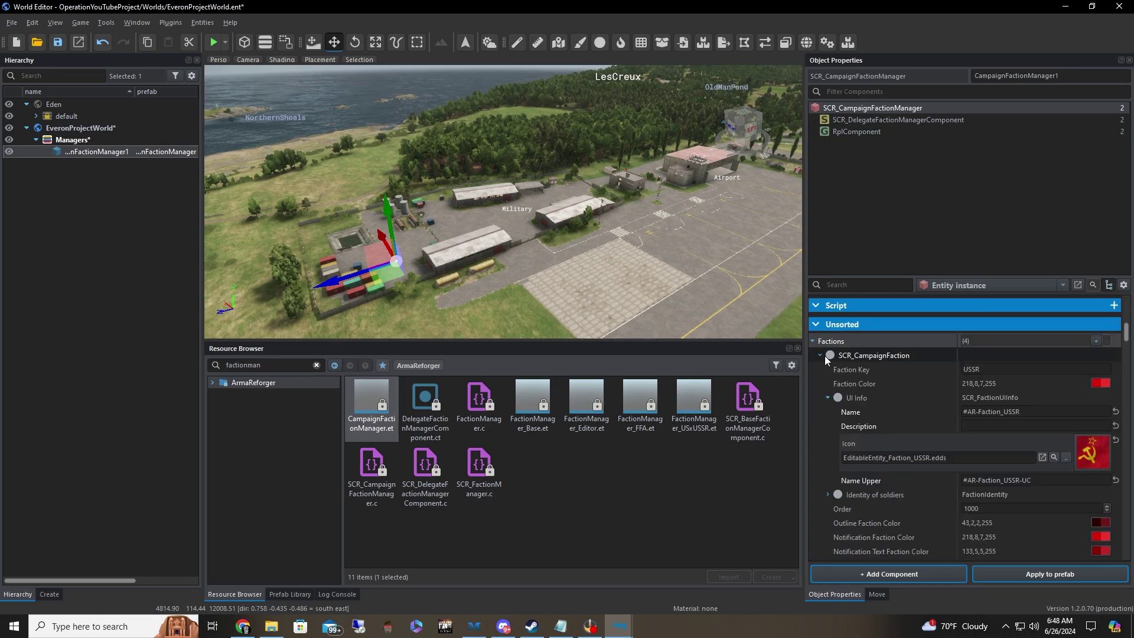
left_click(820, 355)
scroll(947, 444, "down", 5)
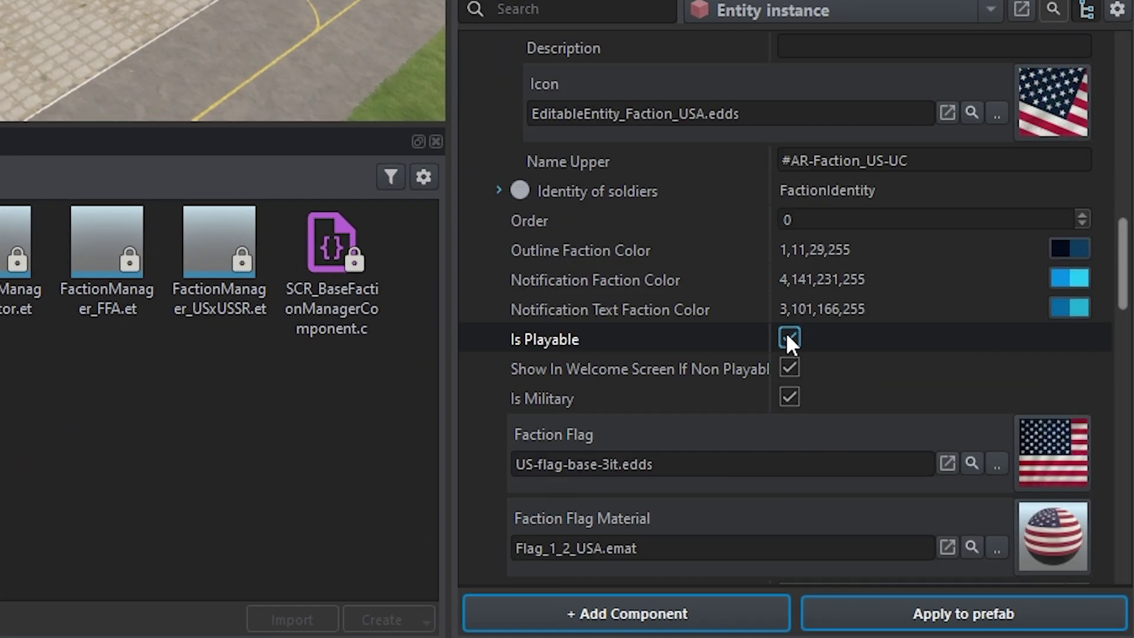
scroll(786, 334, "down", 10)
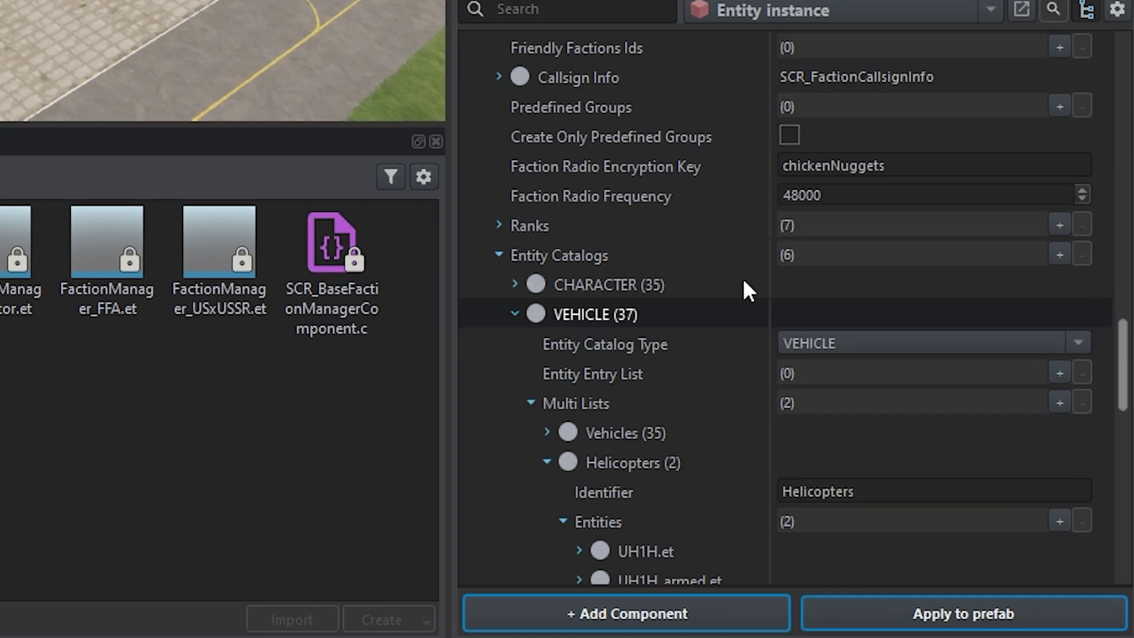
scroll(844, 193, "up", 2)
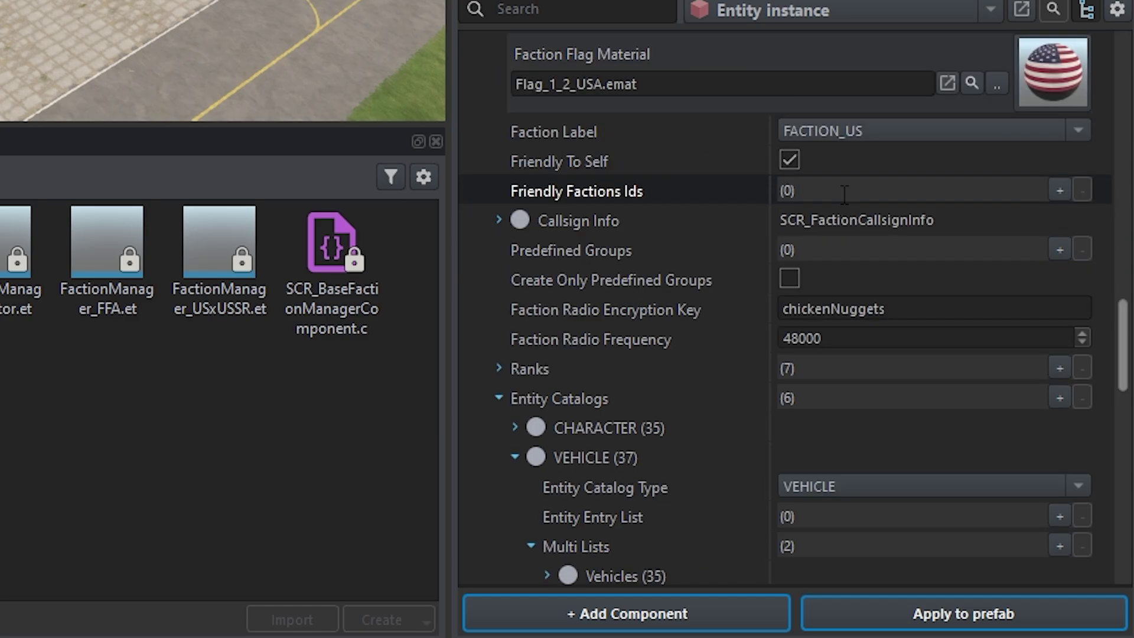
scroll(879, 218, "up", 3)
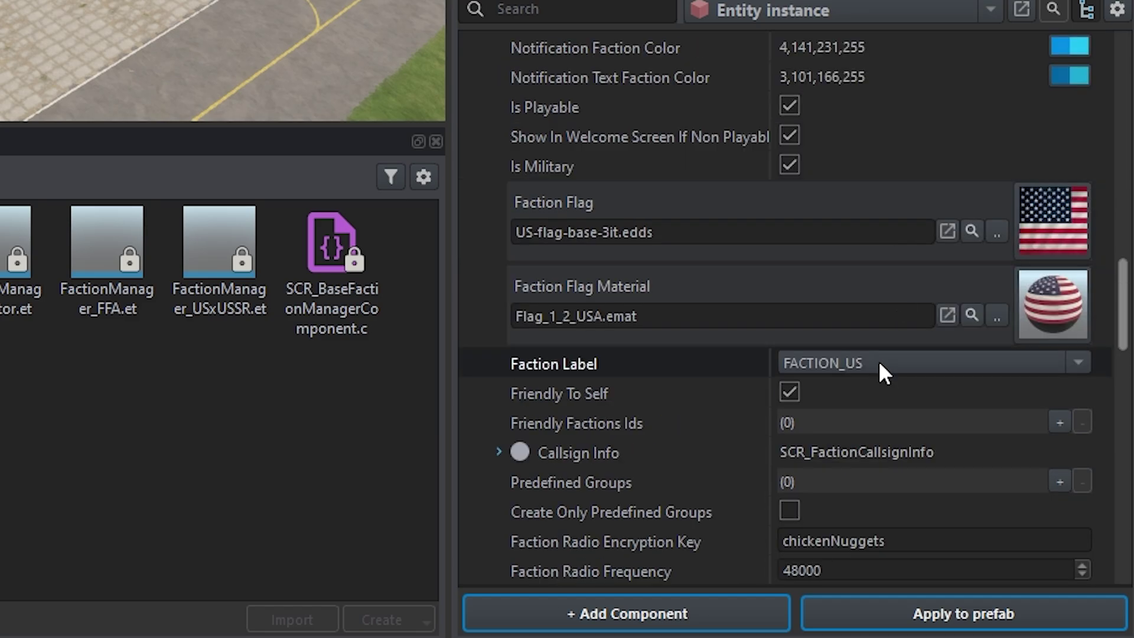
scroll(862, 146, "up", 1)
scroll(880, 183, "down", 2)
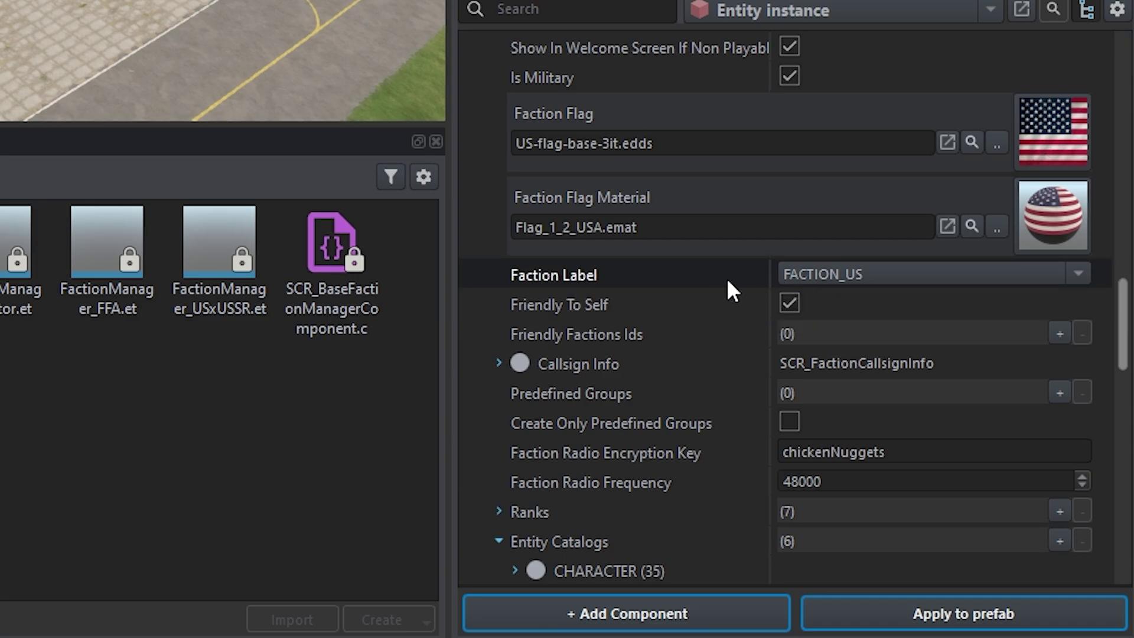
scroll(691, 295, "down", 3)
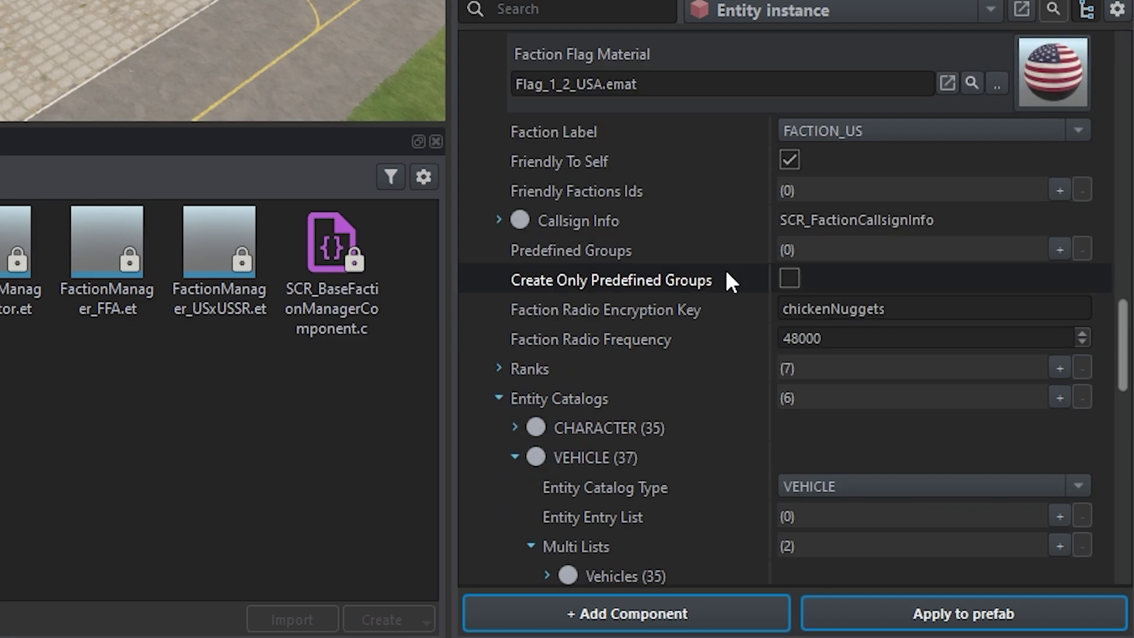
scroll(732, 296, "down", 3)
scroll(679, 296, "up", 3)
scroll(585, 302, "down", 2)
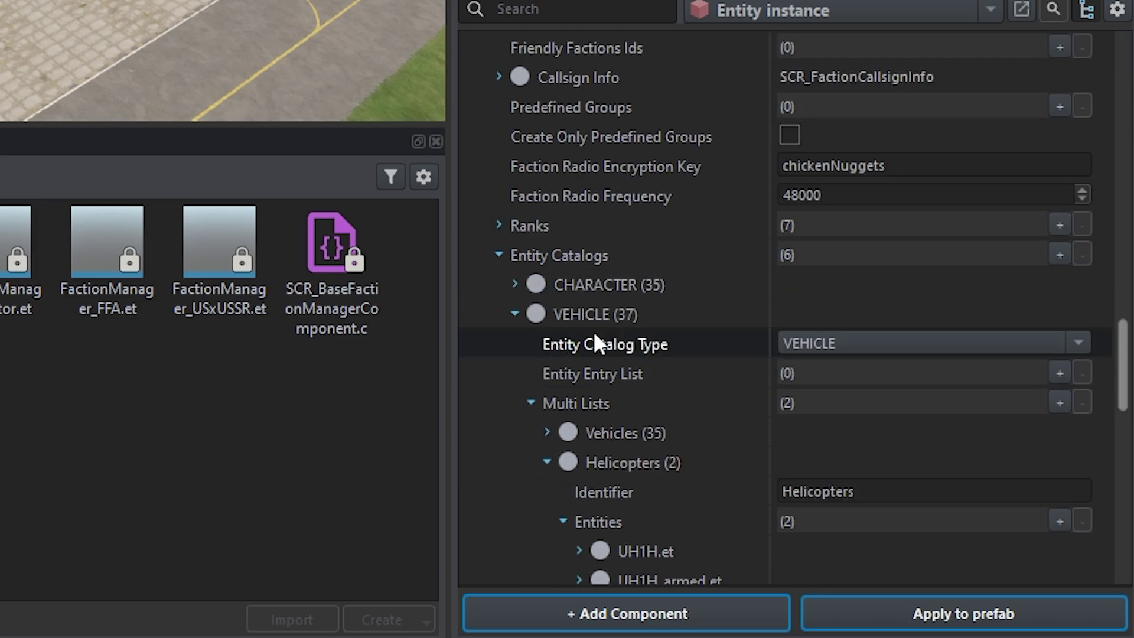
left_click(515, 311)
scroll(717, 316, "down", 1)
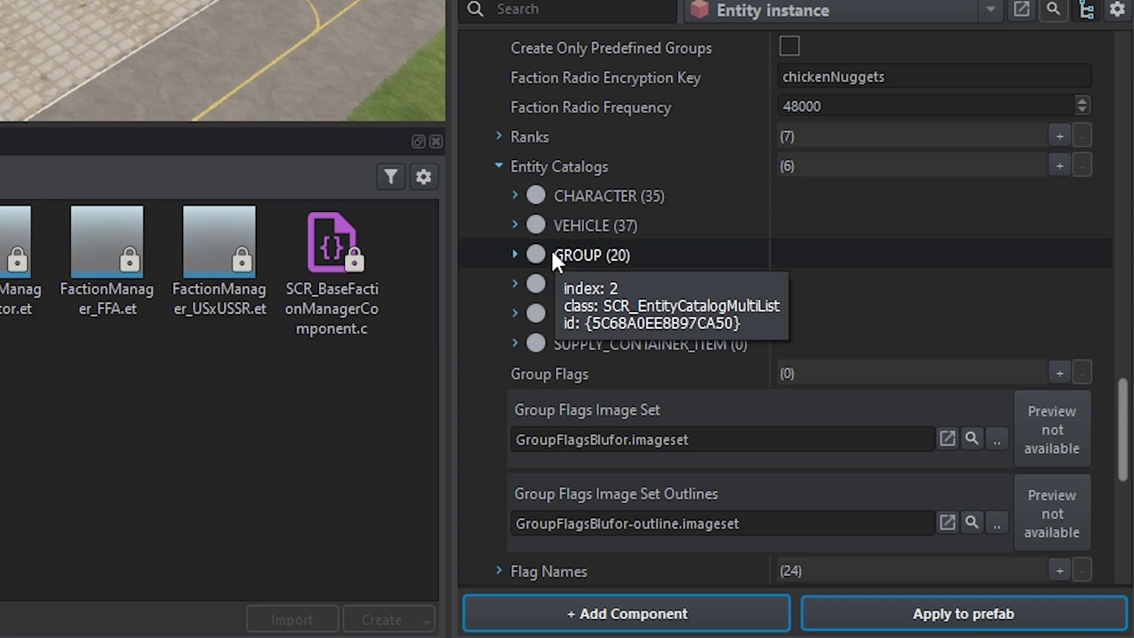
left_click(514, 225)
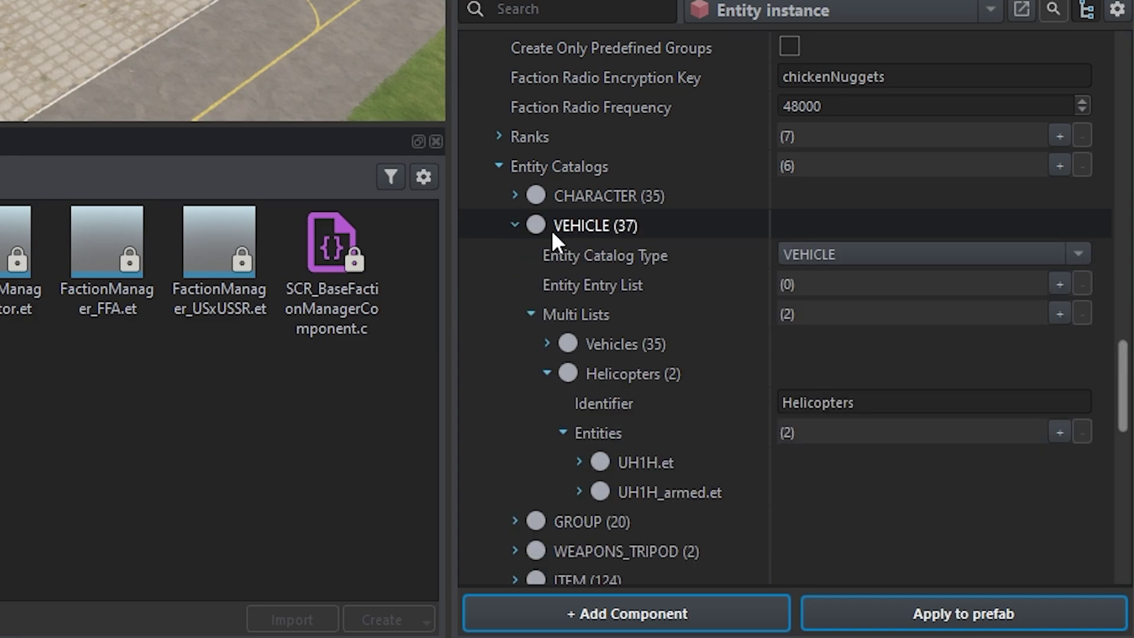
left_click(530, 313)
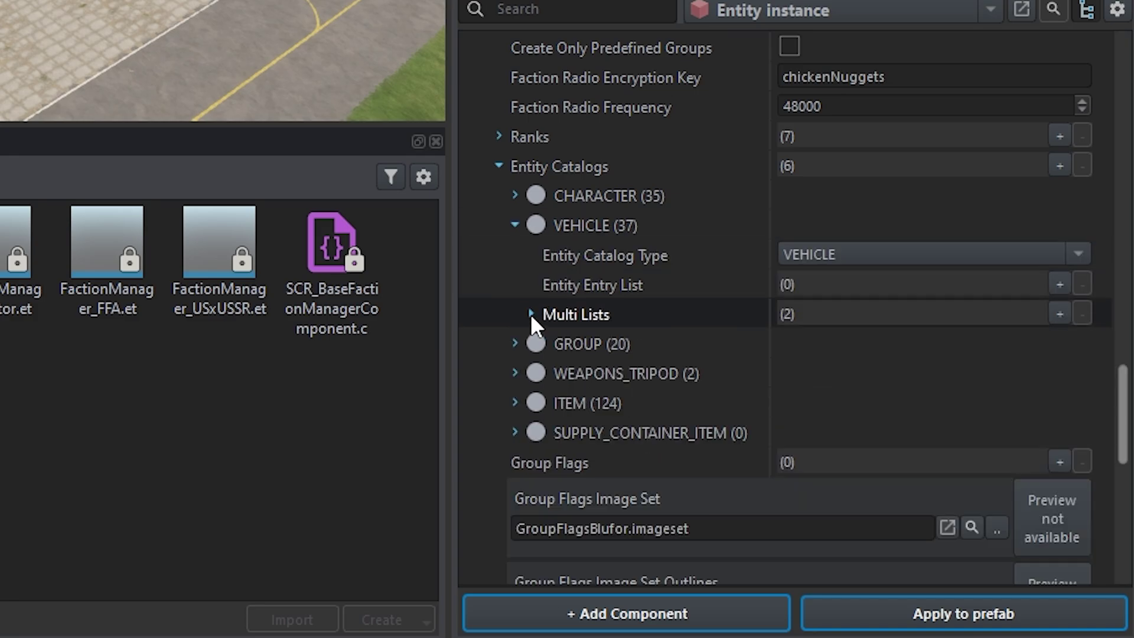
left_click(517, 224)
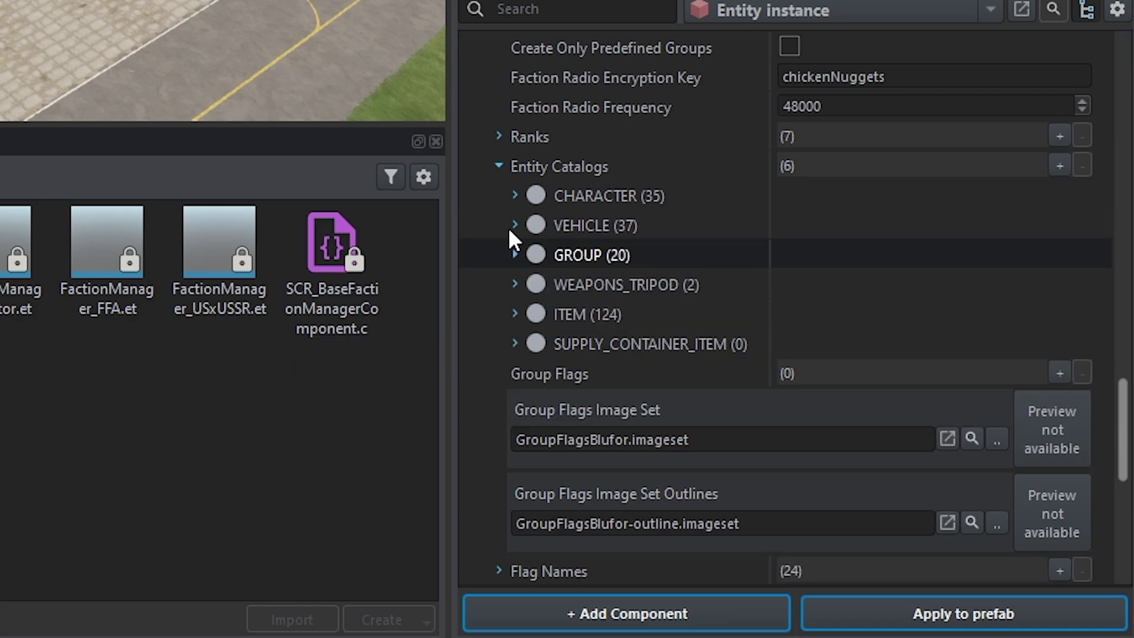
left_click(498, 167)
left_click(499, 168)
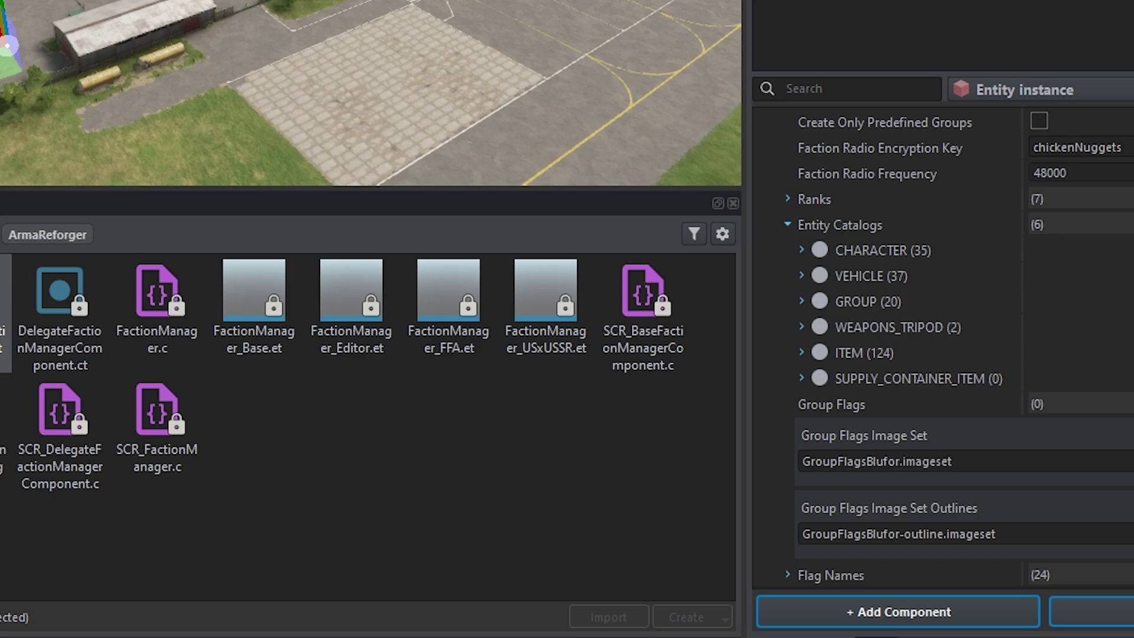
Search 'loadout', filter to Prefabs, and place CampaignLoadoutManager.et in the world
double_click(107, 267)
type("loadout")
left_click(66, 309)
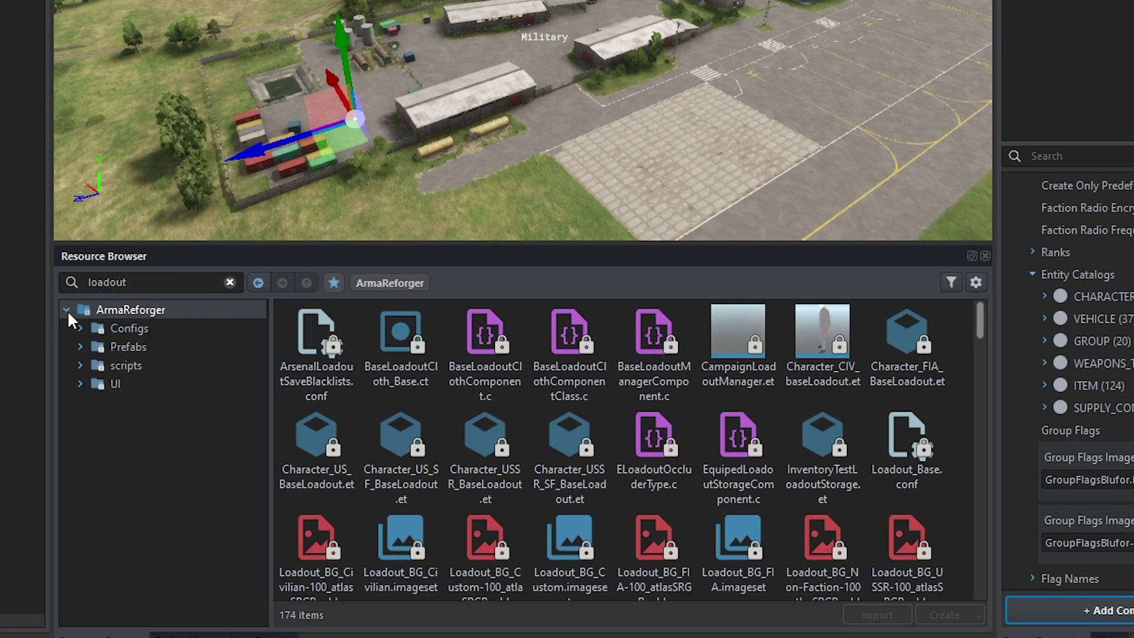
left_click(161, 348)
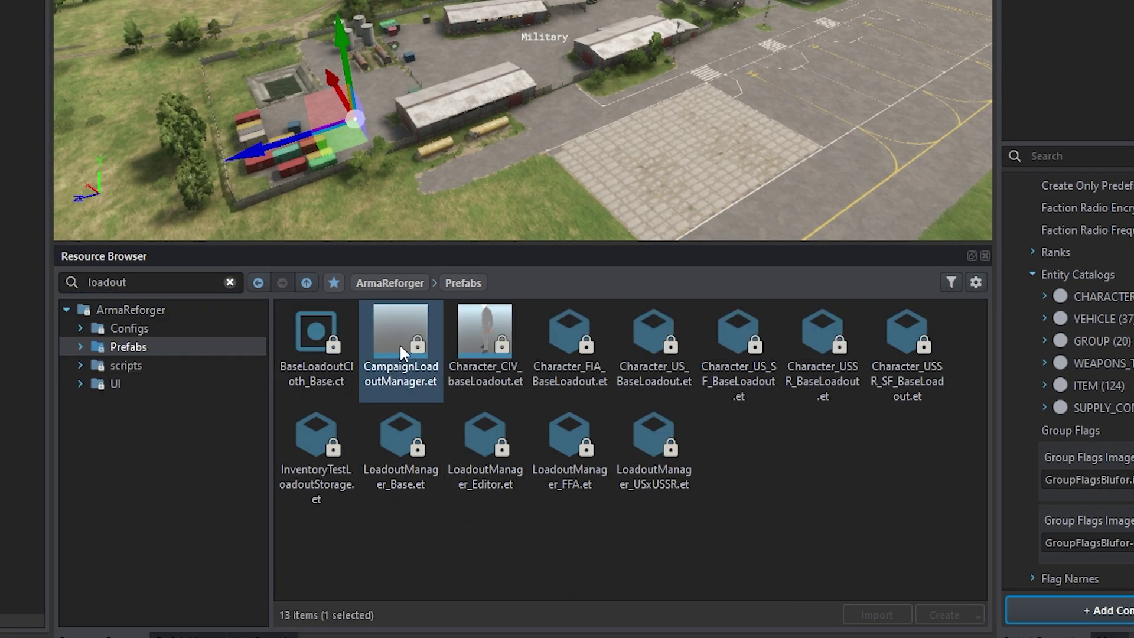
left_click_drag(399, 343, 383, 211)
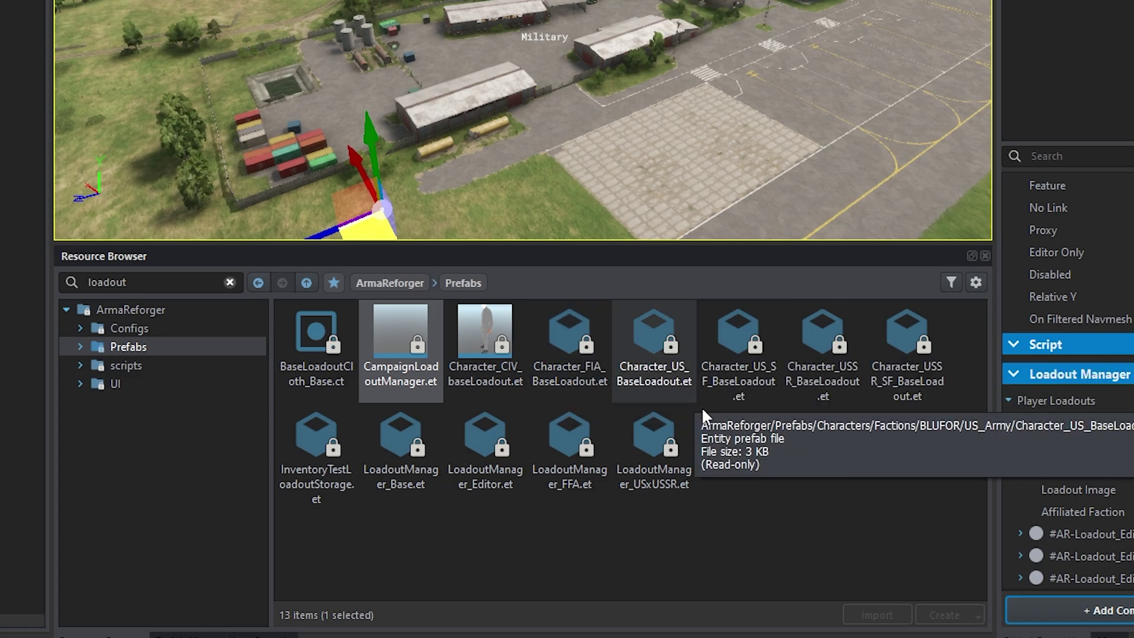
Search 'mpchat' and place CampaignMPChatEntity.et in the world
double_click(143, 289)
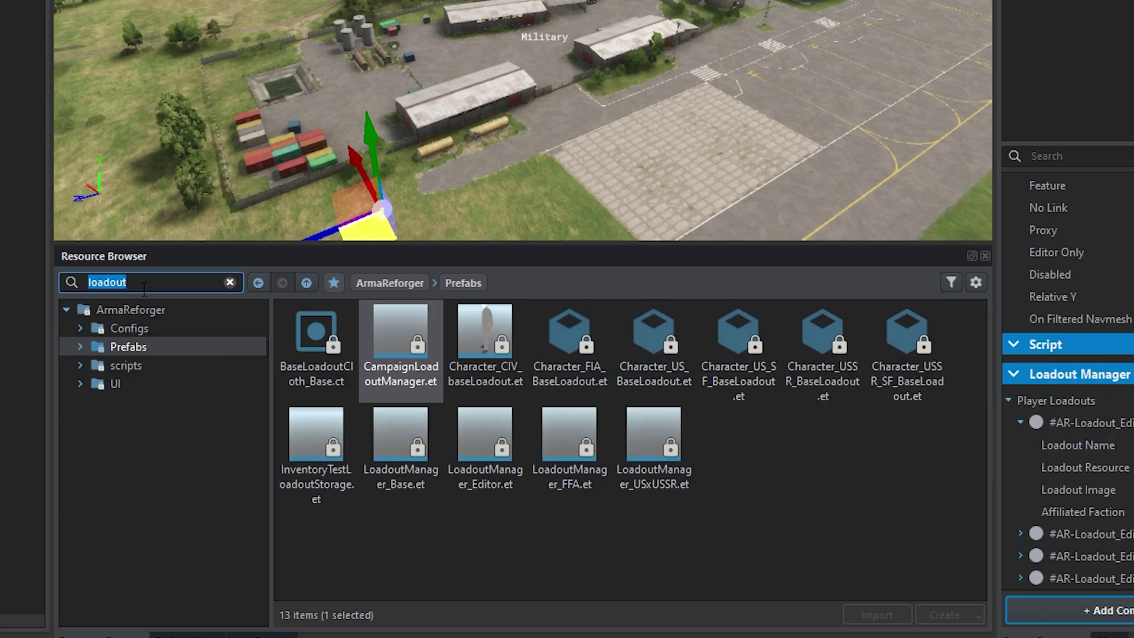
type("mpchat")
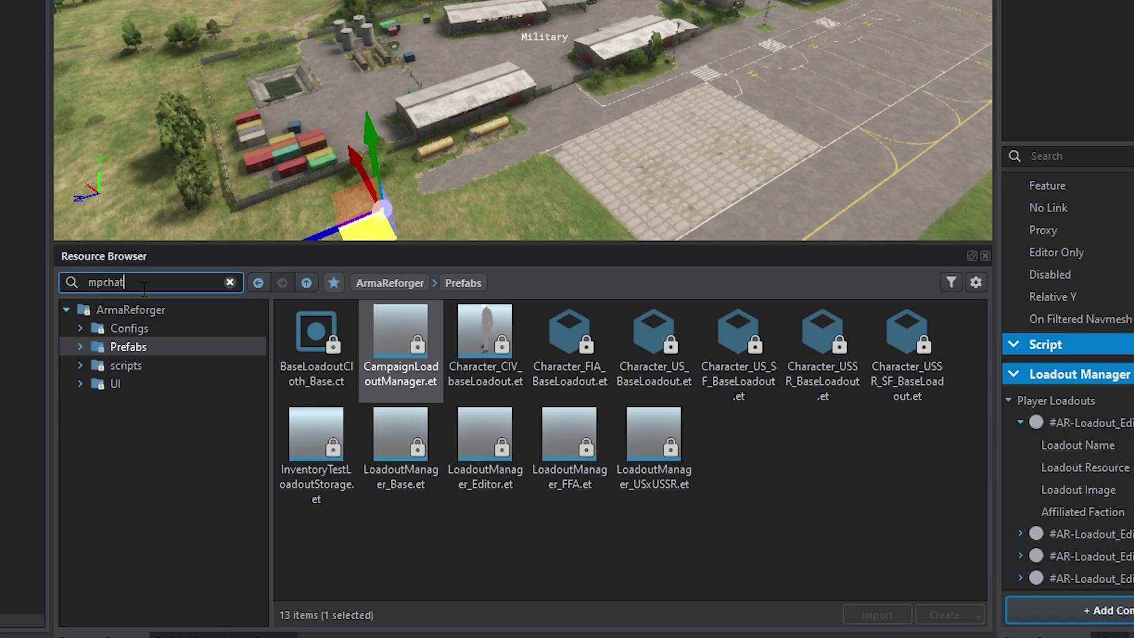
left_click(311, 347)
left_click_drag(309, 345, 455, 182)
Search 'taskman' and place CampaignTaskManager.et in the world
double_click(141, 285)
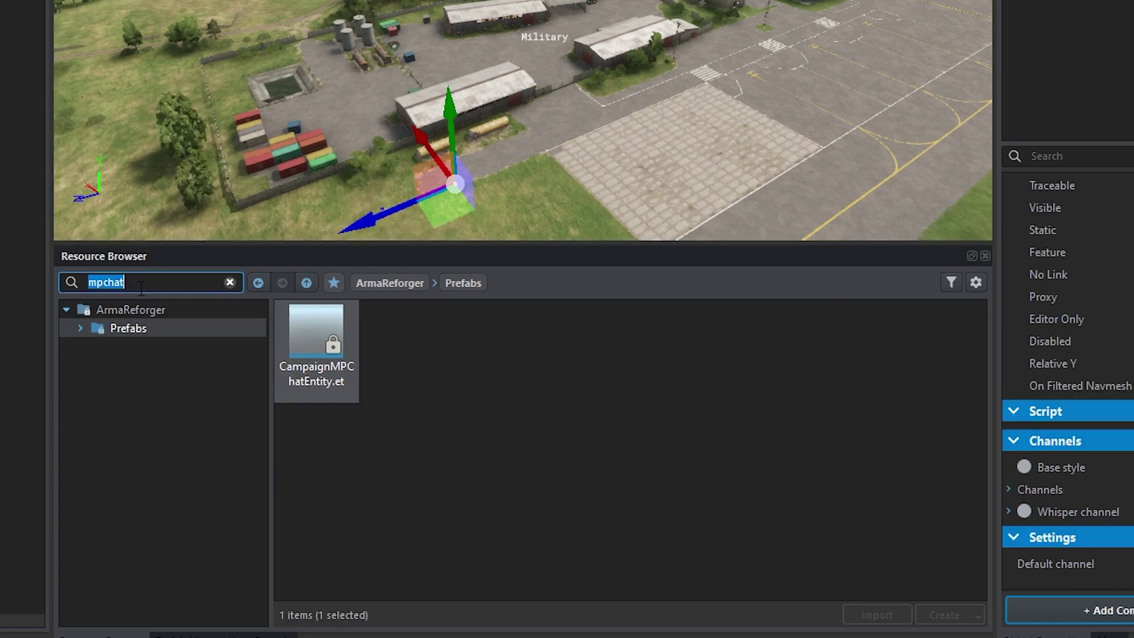
type("taskman")
left_click_drag(316, 334, 529, 131)
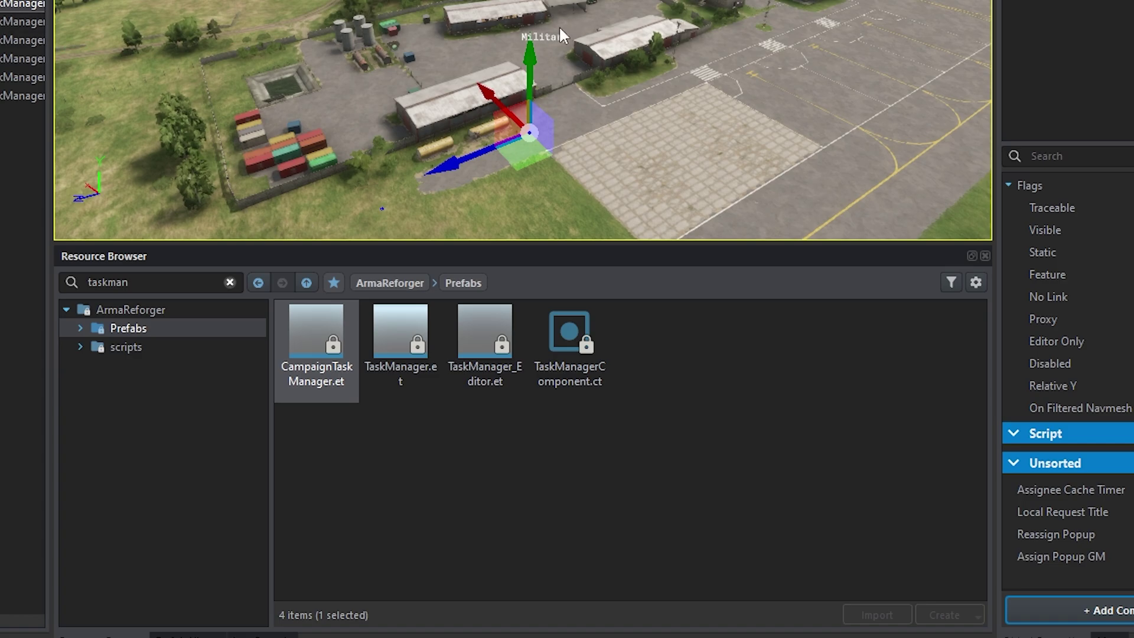
Search 'percep' and place PerceptionManager.et in the world
left_click(147, 286)
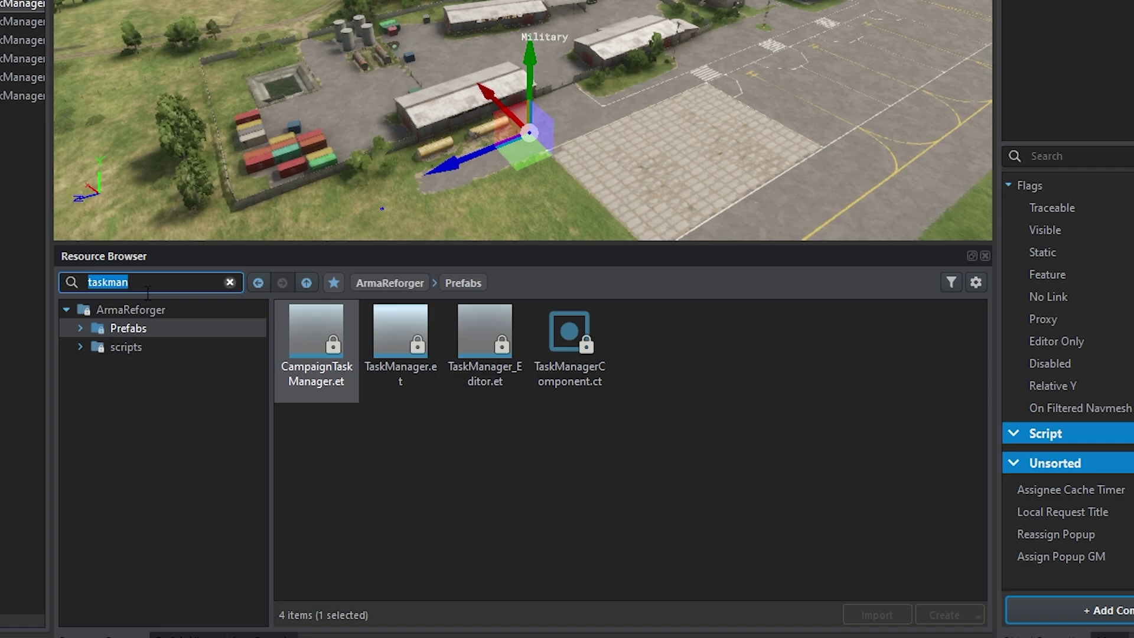
type("percep")
left_click_drag(302, 332, 416, 175)
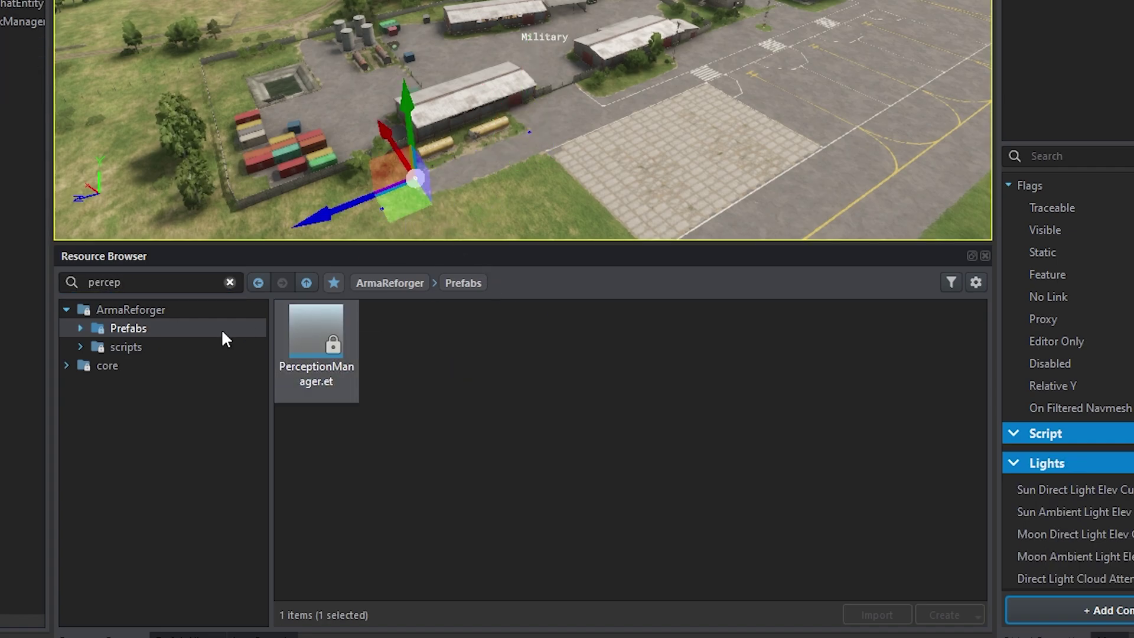
Search 'radioman' and place RadioManager.et in the world
left_click(163, 282)
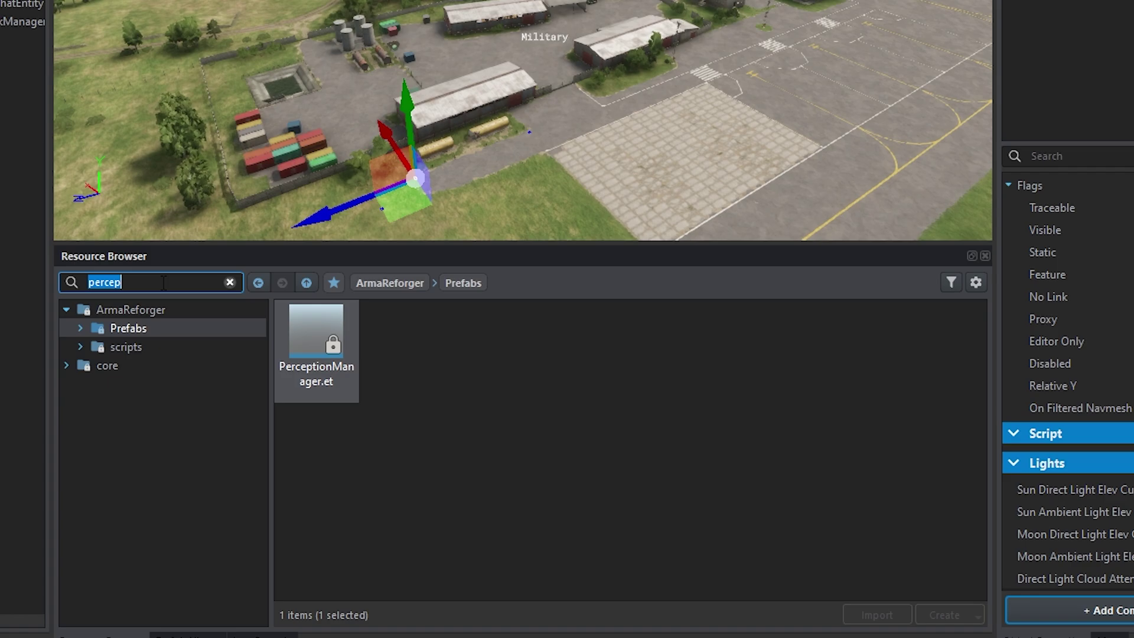
type("radioman")
left_click(327, 366)
left_click_drag(327, 366, 501, 175)
Search 'gamemod' and place GameMode_Campaign.et rather than GameMode_Base in the world
left_click(153, 290)
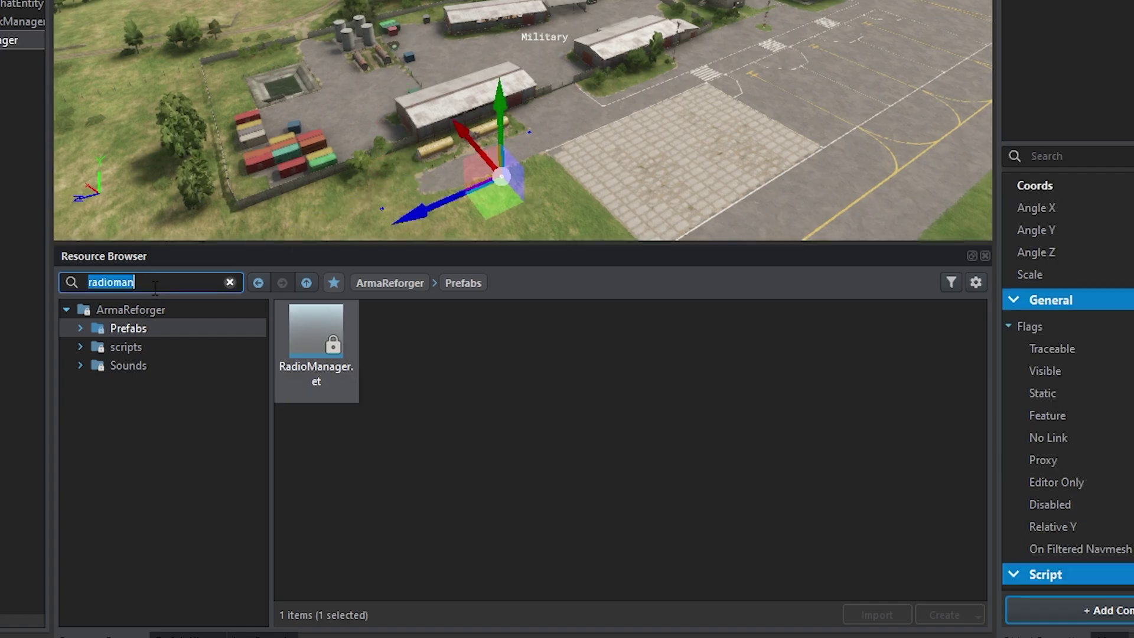
type("gamemod")
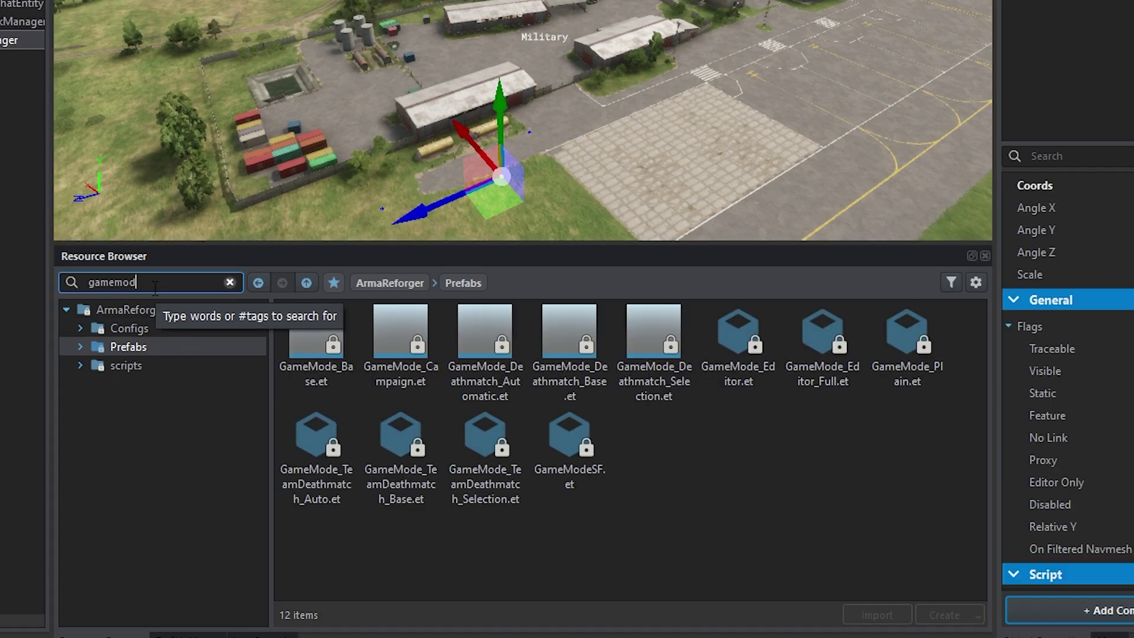
left_click(310, 345)
left_click(396, 341)
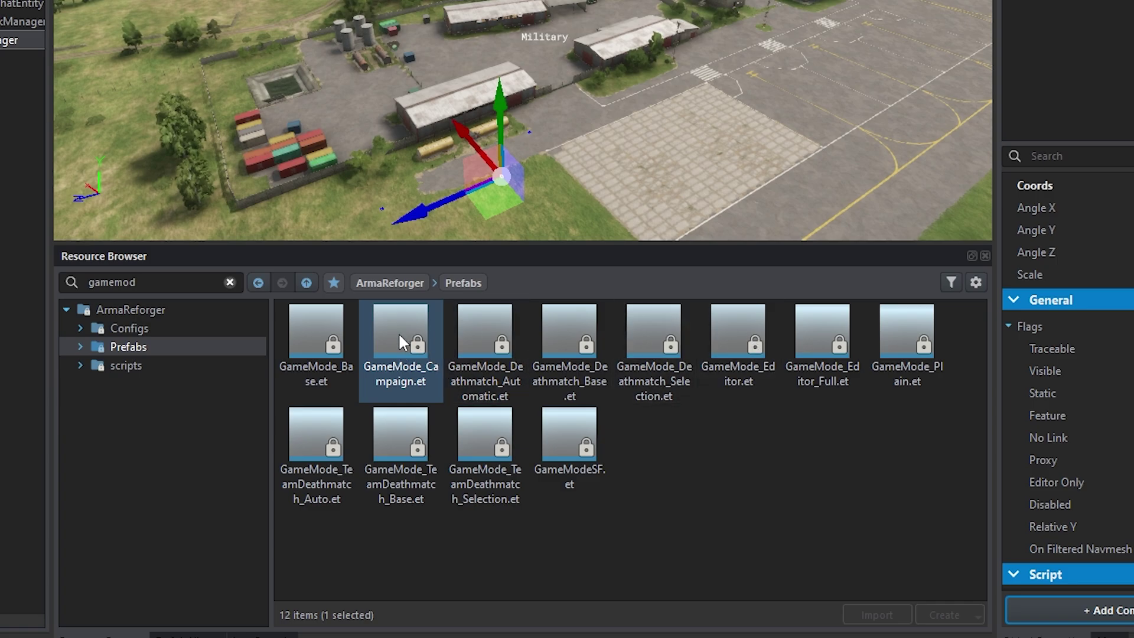
left_click_drag(398, 332, 547, 128)
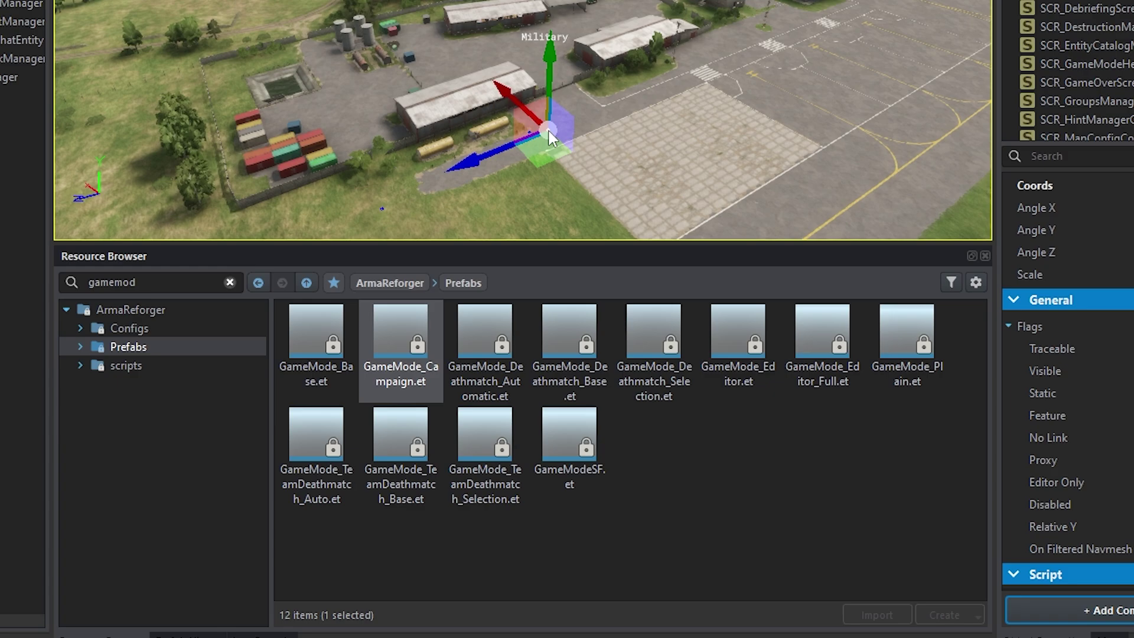
Search 'SCR_ai' and place the plain SCR_AIWorld.et prefab, not SCR_AIWorld_Eden, in the world
left_click(175, 287)
type("SCR_")
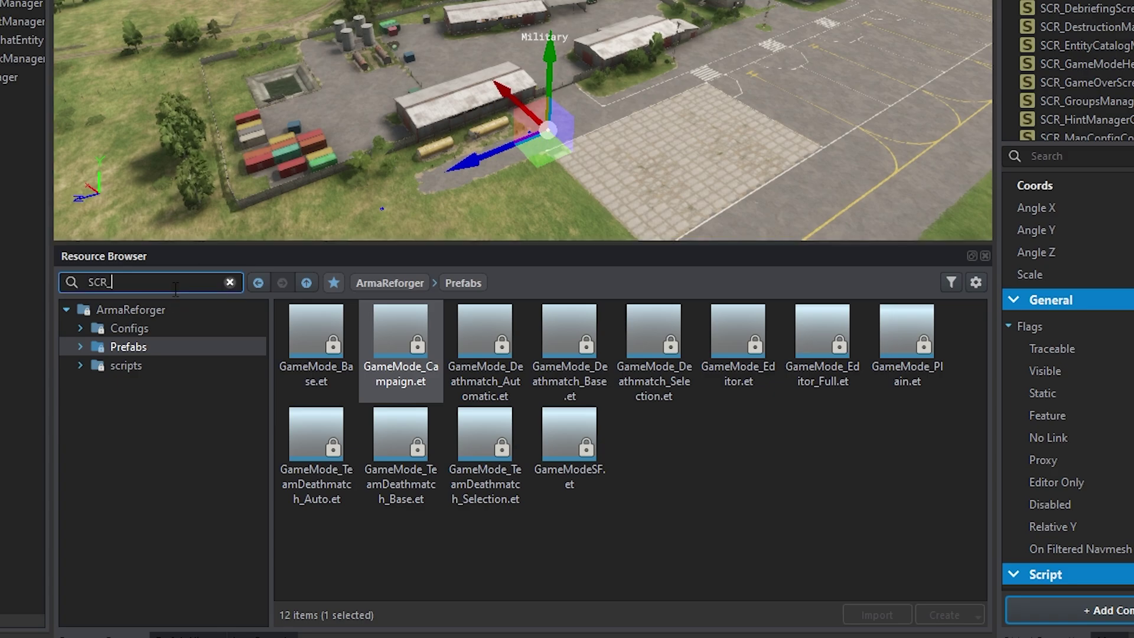
type("ai")
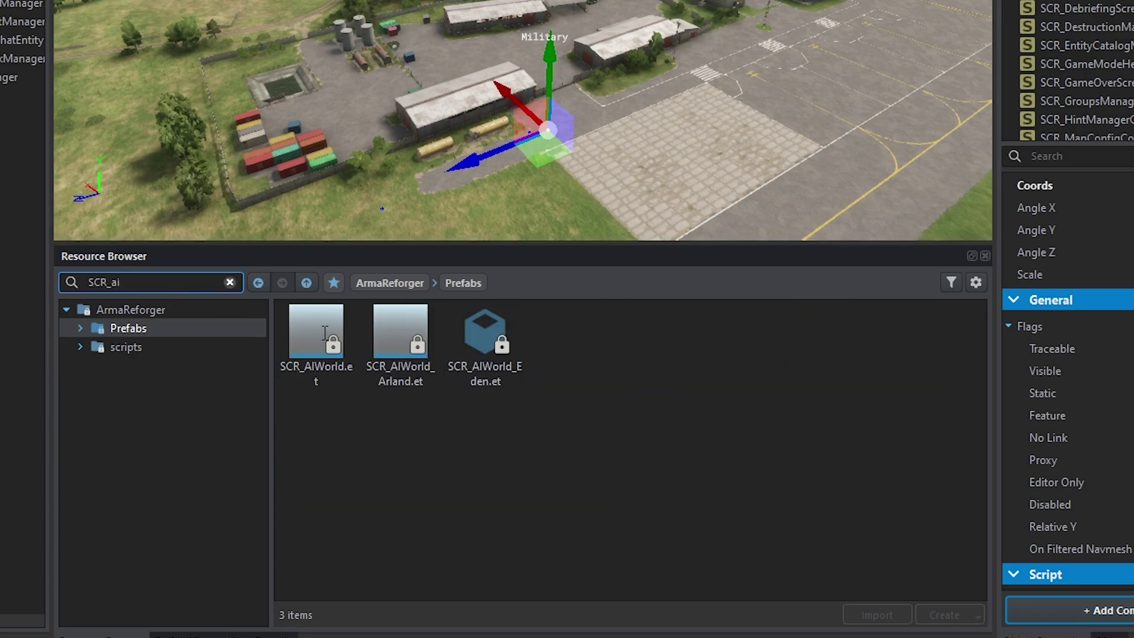
left_click(341, 360)
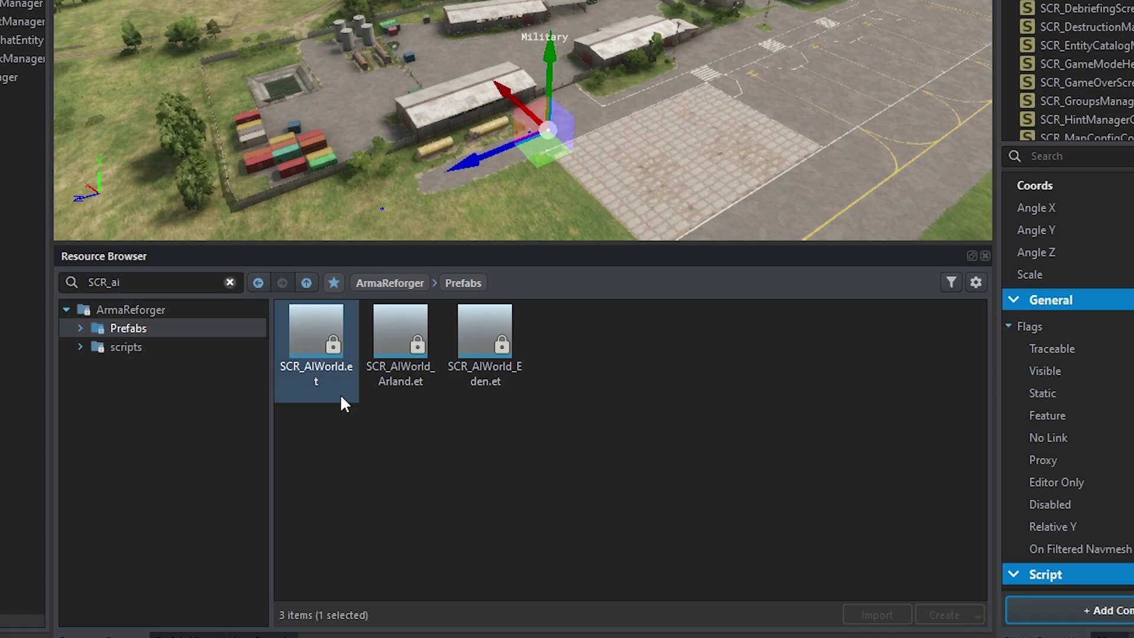
left_click(466, 349)
left_click(323, 350)
left_click_drag(311, 357, 625, 147)
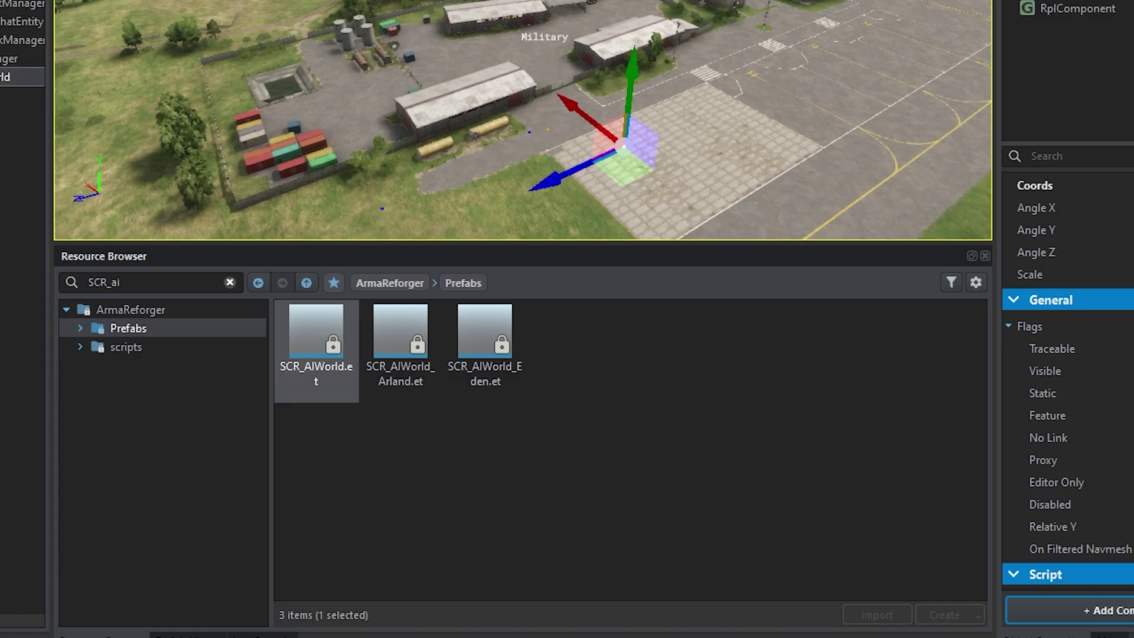
Give the first NavmeshWorldComponent a BaseNavmeshFilesConfig using MP/Navmeshes/CTI_Campaign_Eden.nmn
scroll(1067, 384, "down", 5)
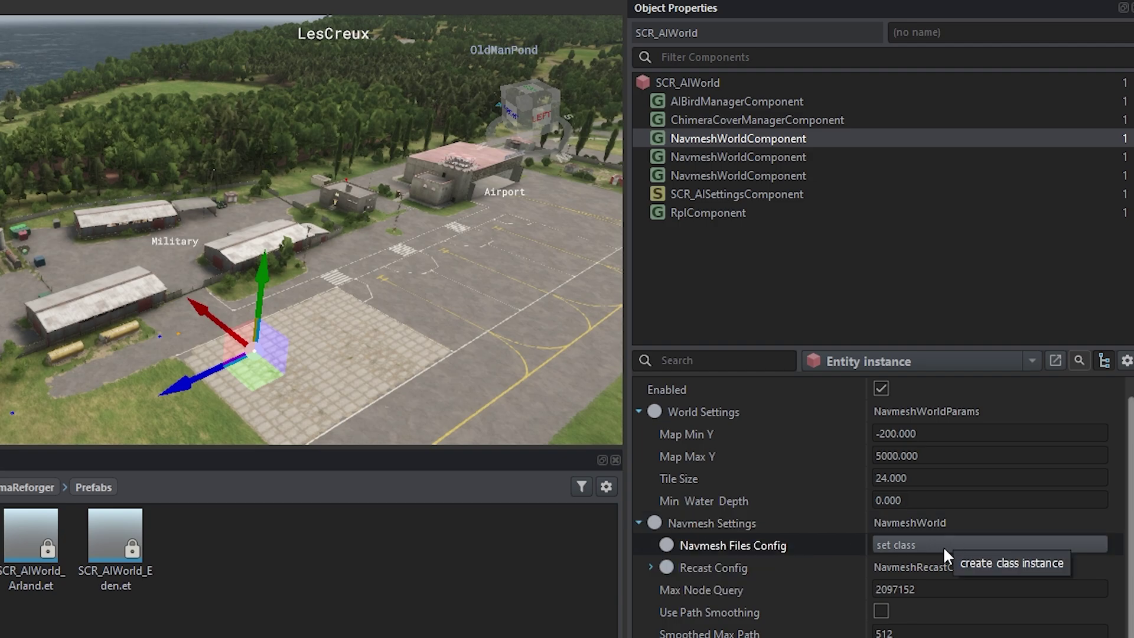
left_click(942, 546)
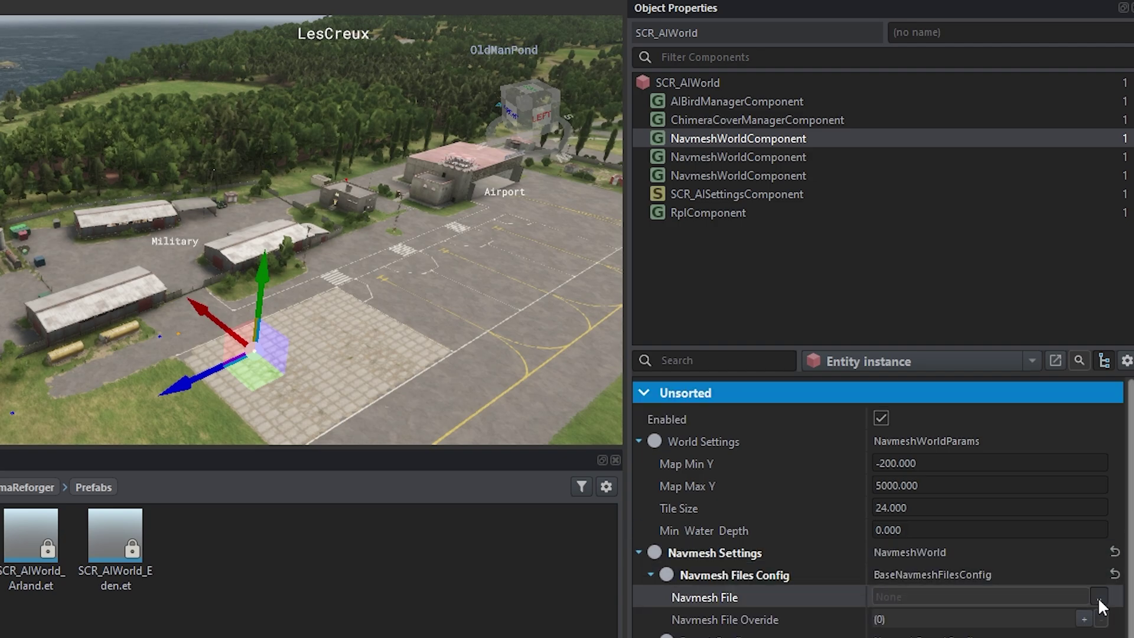
left_click(1098, 597)
left_click(40, 145)
left_click(54, 164)
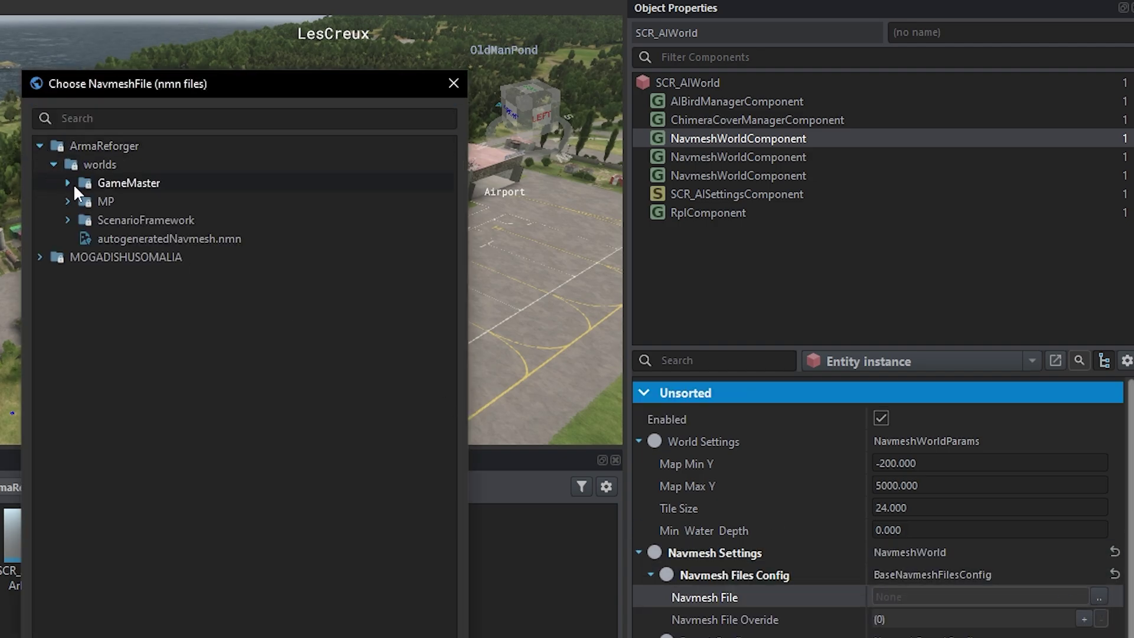
left_click(67, 201)
left_click(81, 220)
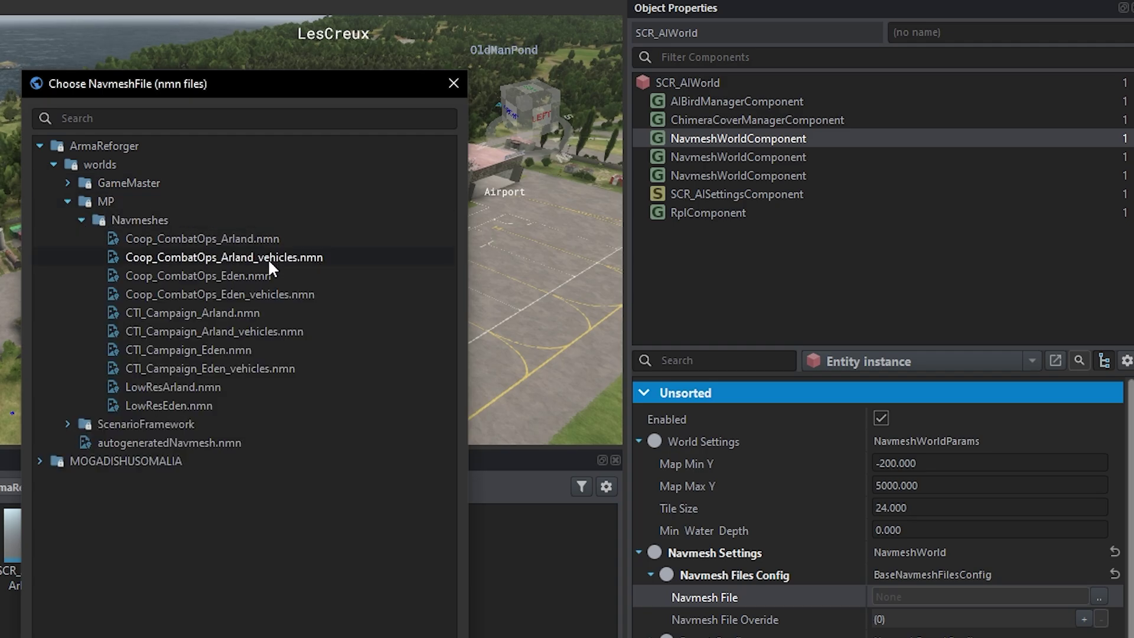
double_click(257, 349)
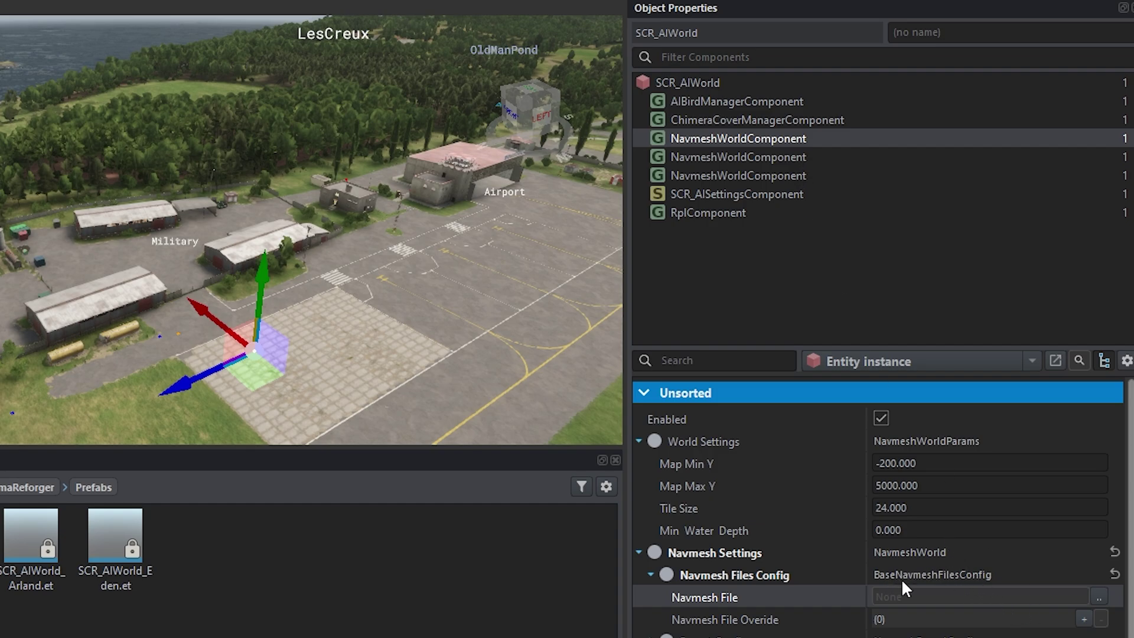
Set the second NavmeshWorldComponent's navmesh file to MP/Navmeshes/CTI_Campaign_Eden_vehicles.nmn
left_click(759, 159)
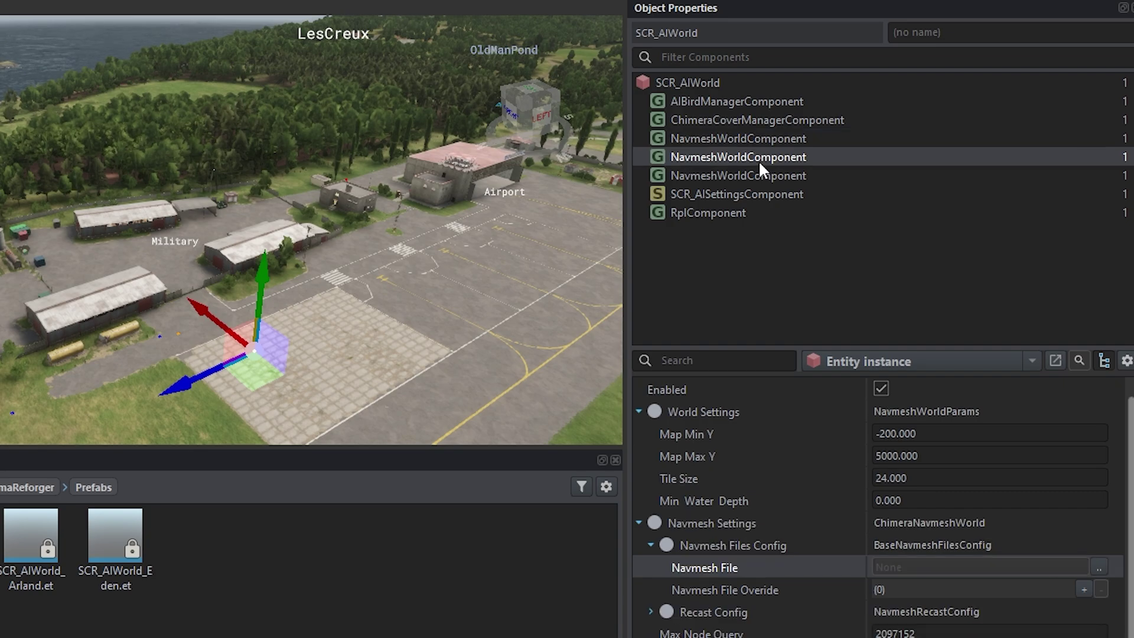
left_click(1099, 566)
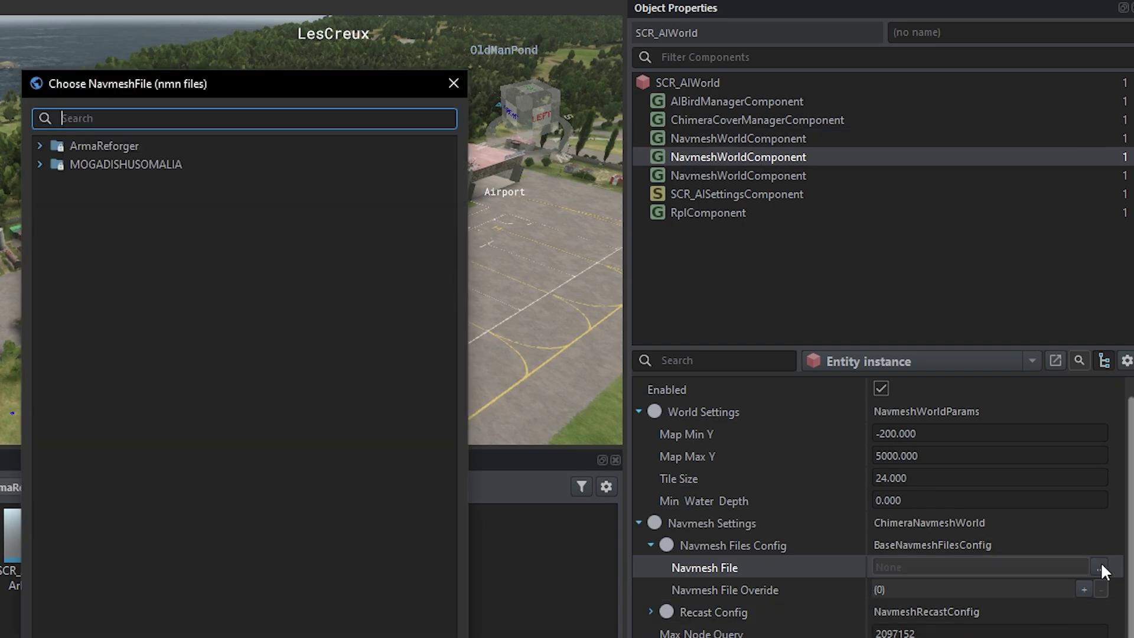
left_click(40, 146)
left_click(53, 164)
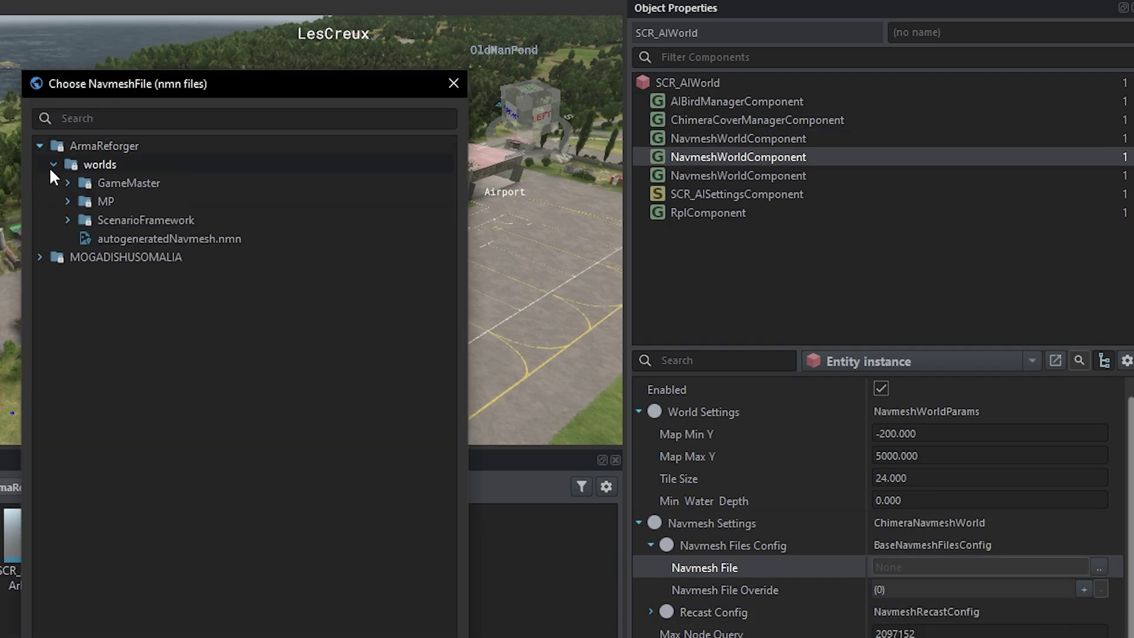
left_click(68, 202)
left_click(81, 220)
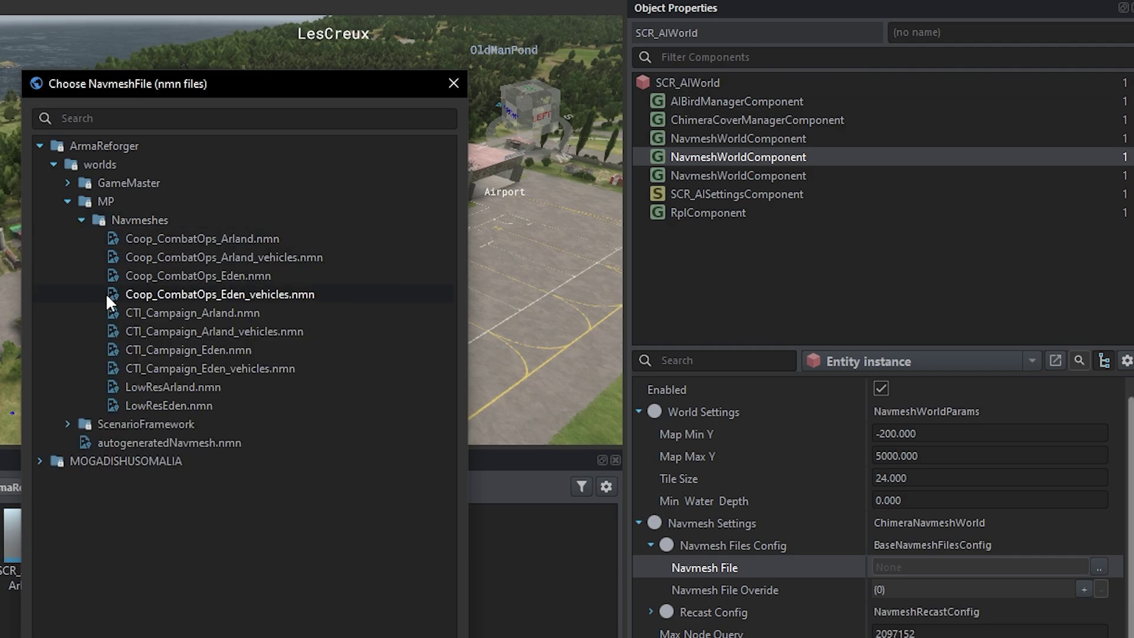
left_click(154, 367)
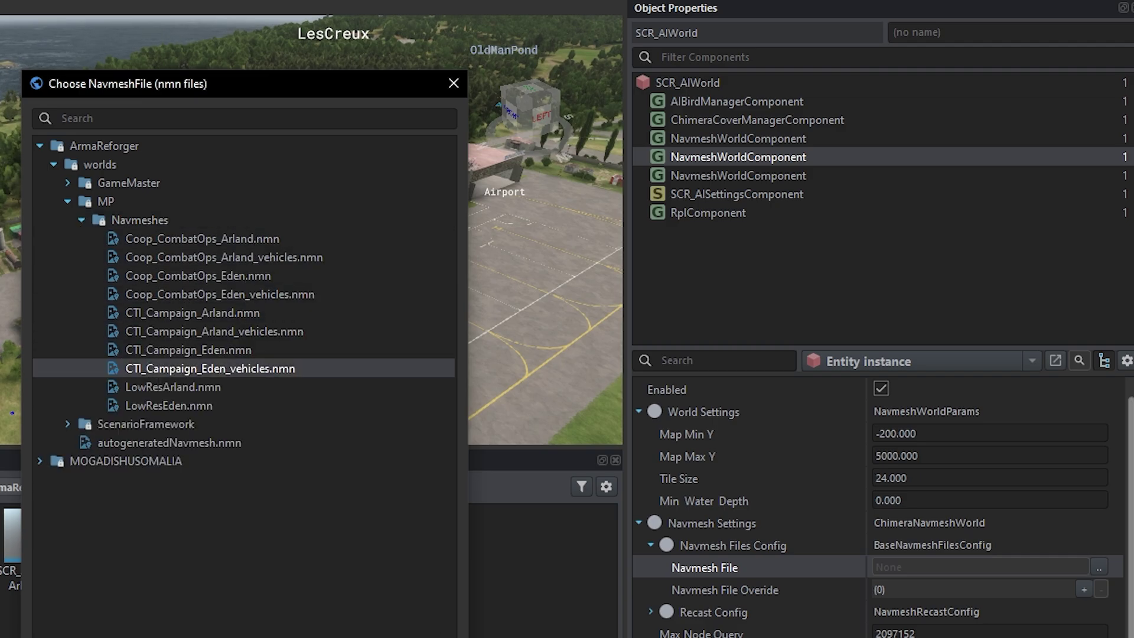
key("Escape")
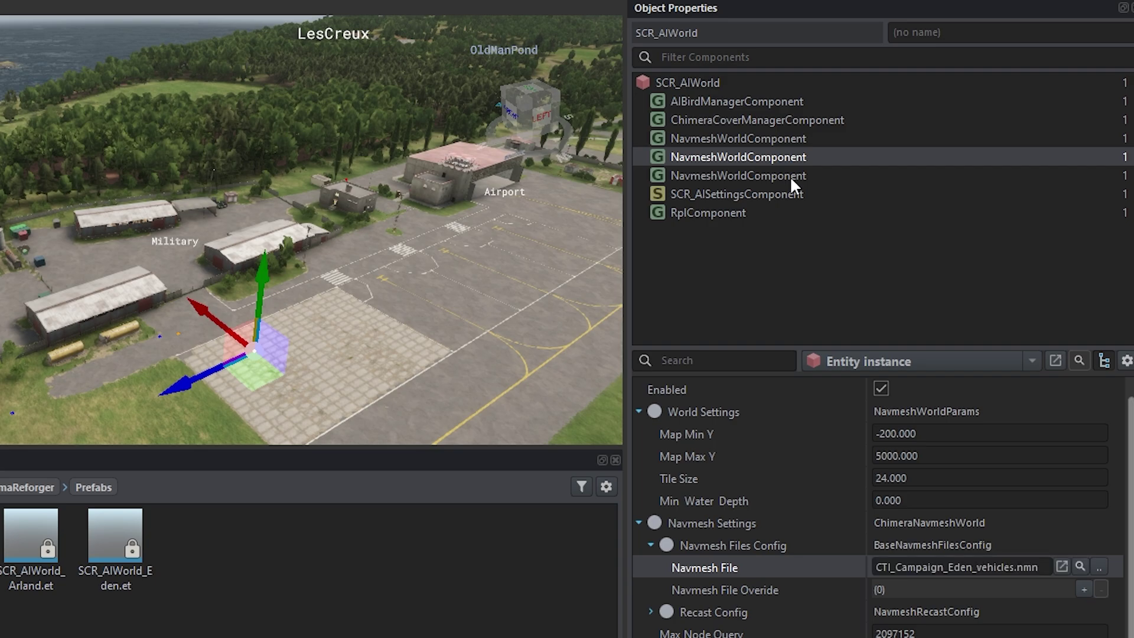
Set the third NavmeshWorldComponent's navmesh file to MP/Navmeshes/LowResEden.nmn
left_click(791, 176)
left_click(1095, 566)
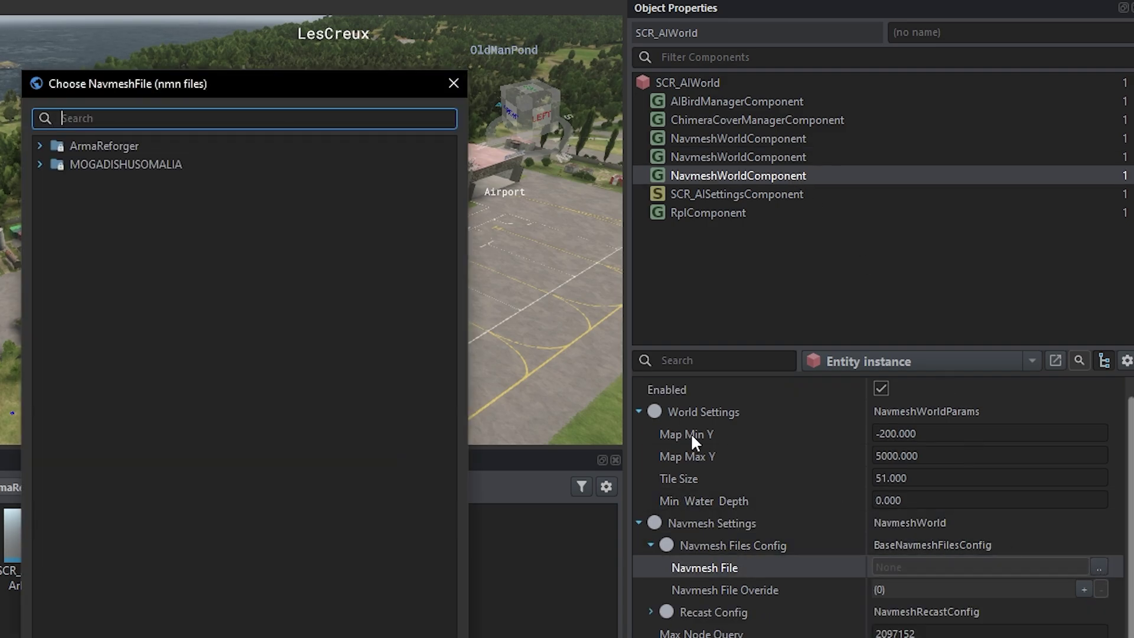
left_click(42, 145)
left_click(55, 164)
left_click(67, 219)
left_click(67, 201)
left_click(81, 219)
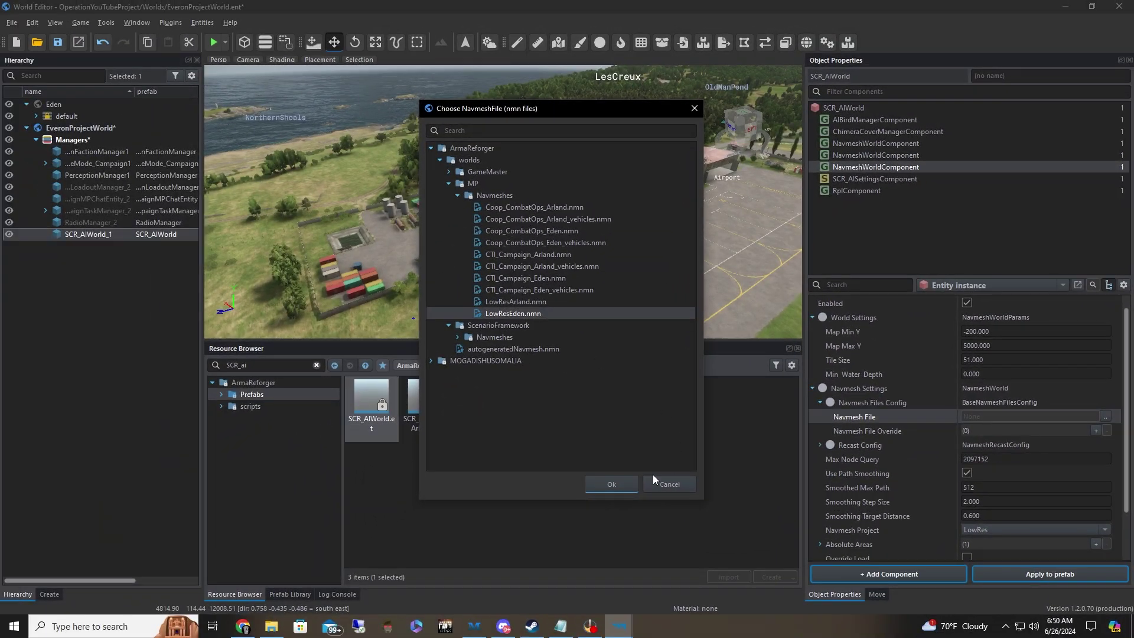
left_click(472, 630)
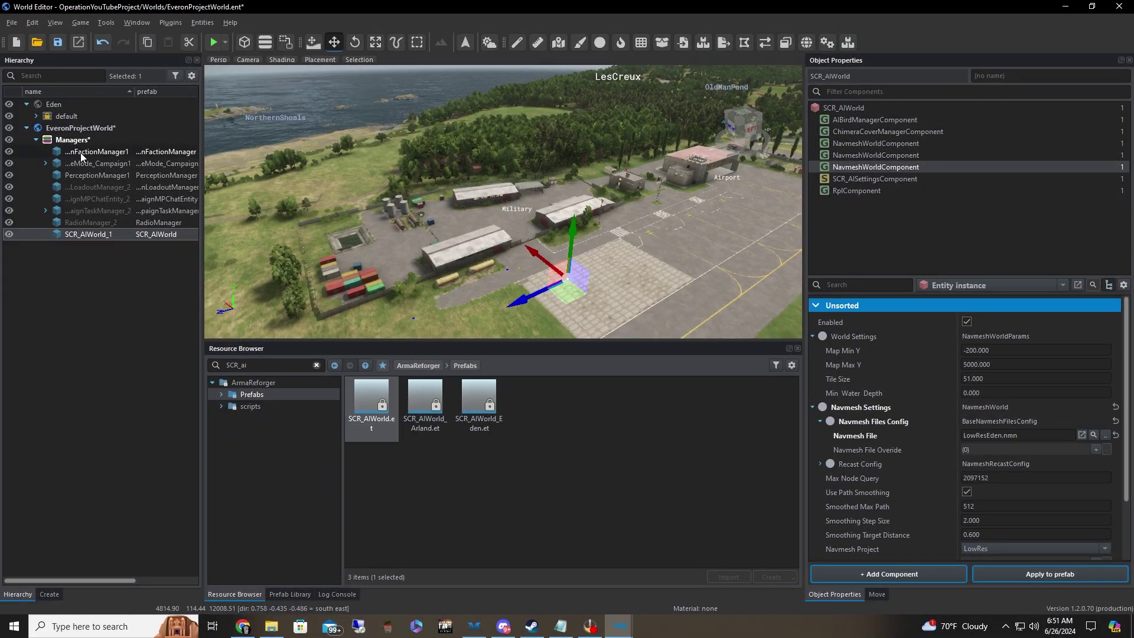
Widen the Hierarchy name column so the Managers entity names show in full
left_click_drag(134, 92, 164, 94)
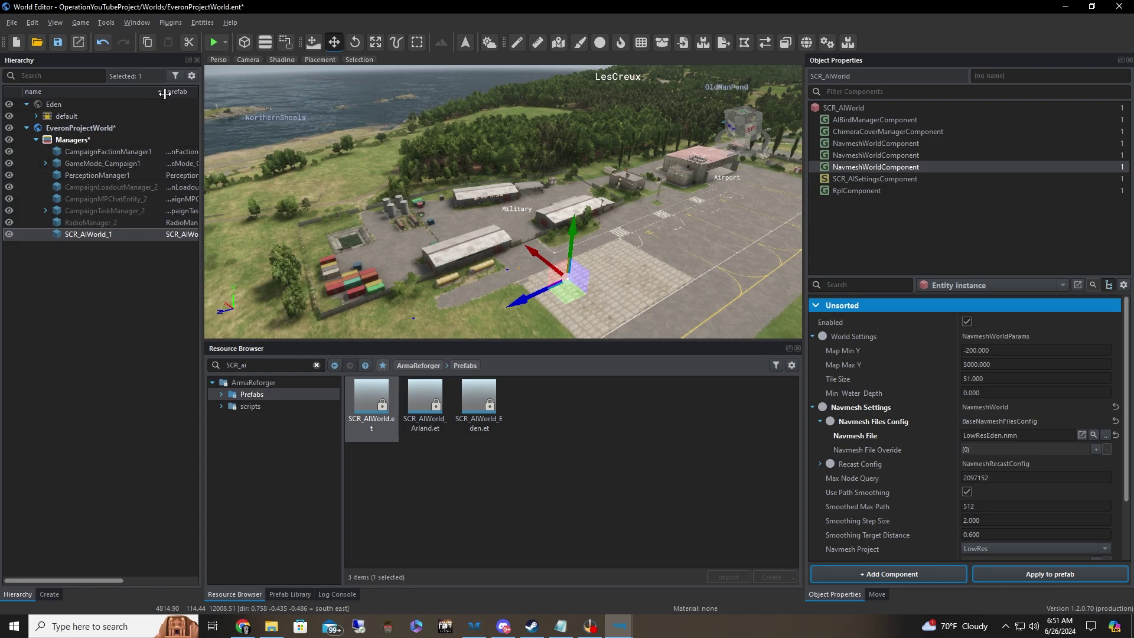